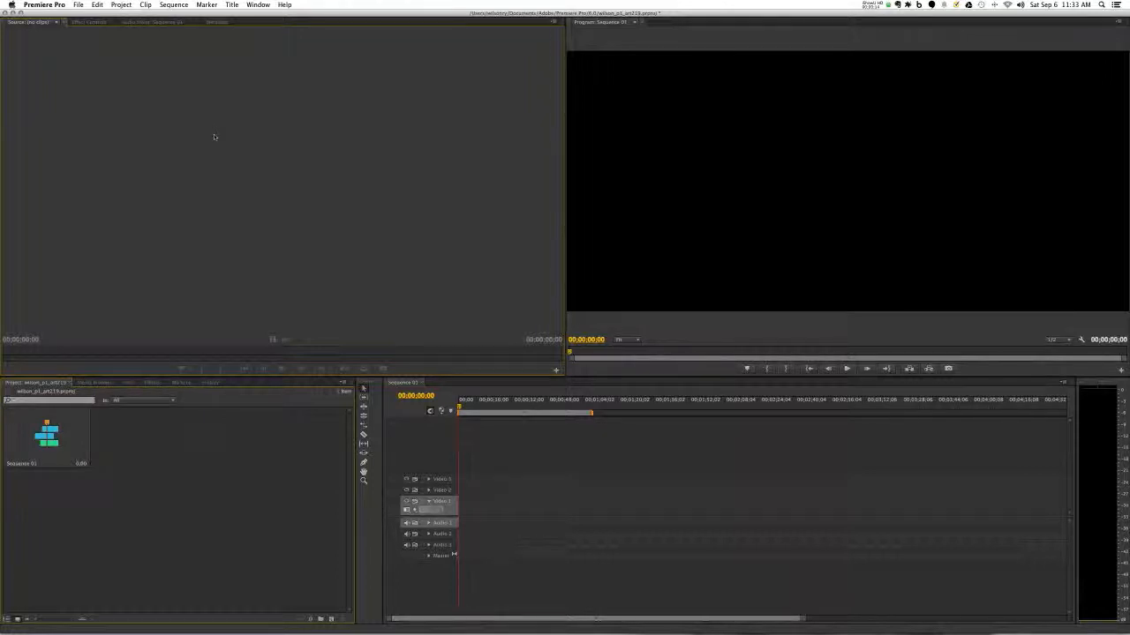
click(78, 6)
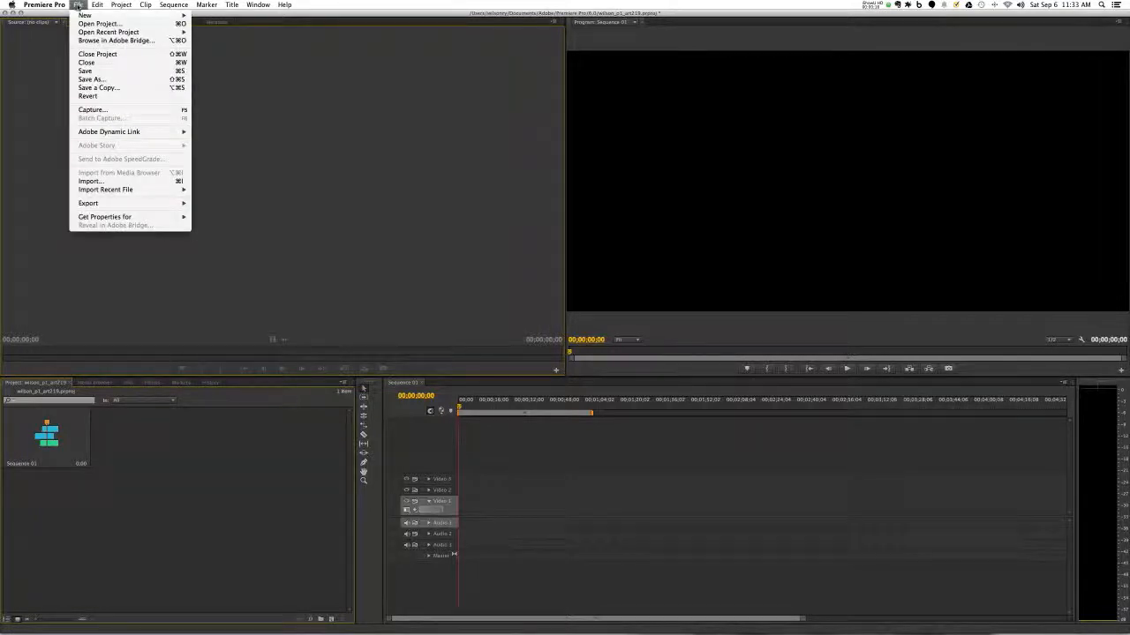
click(106, 182)
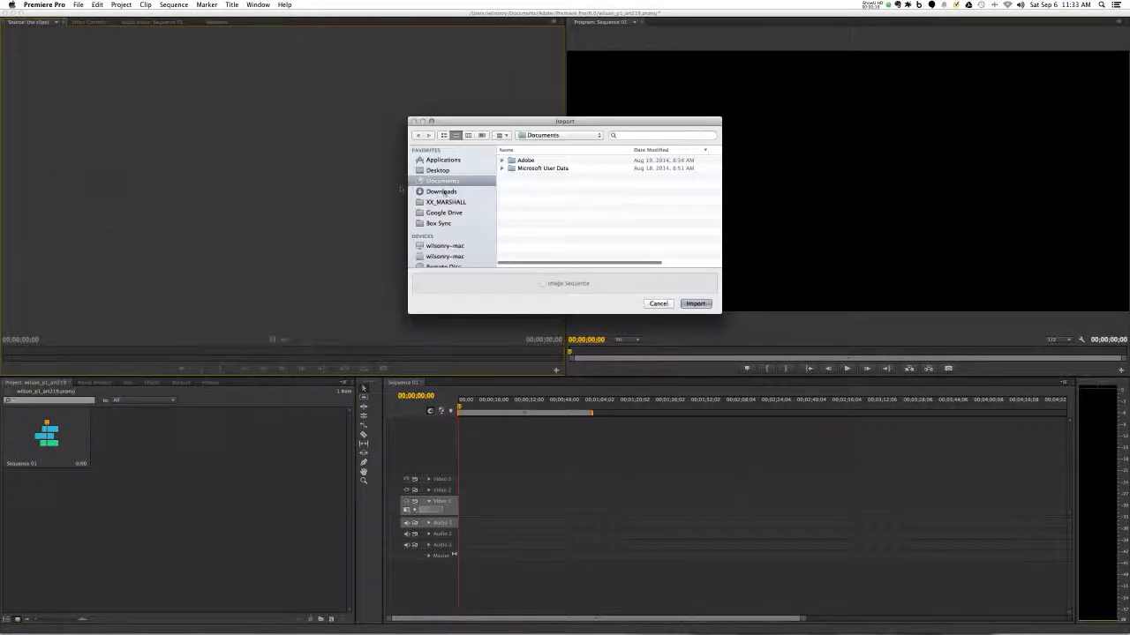
click(438, 170)
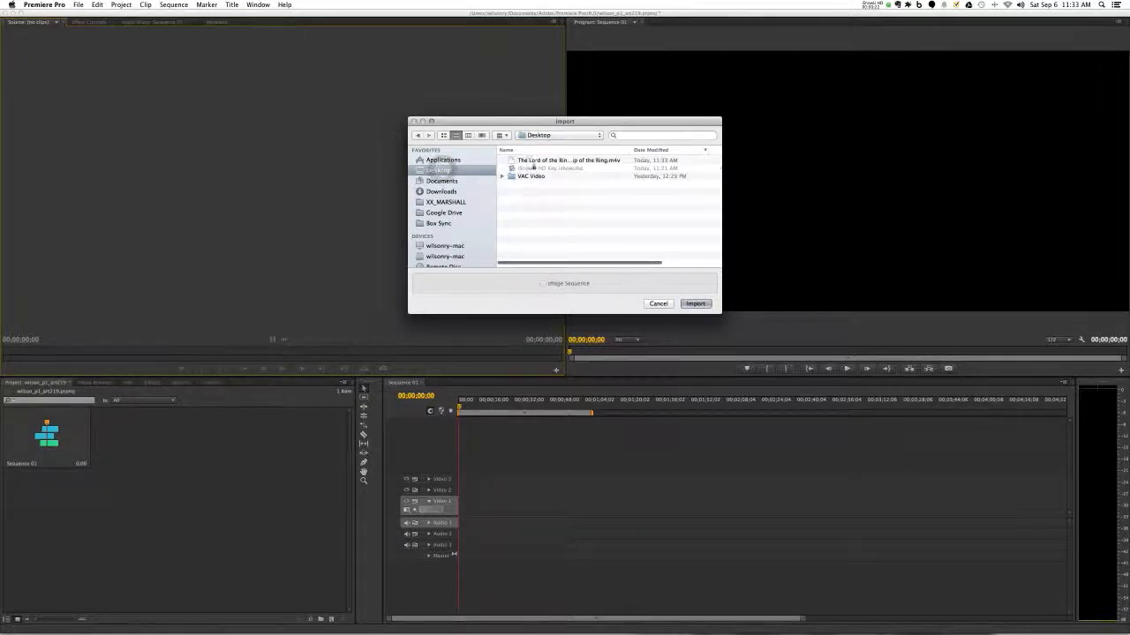
click(558, 161)
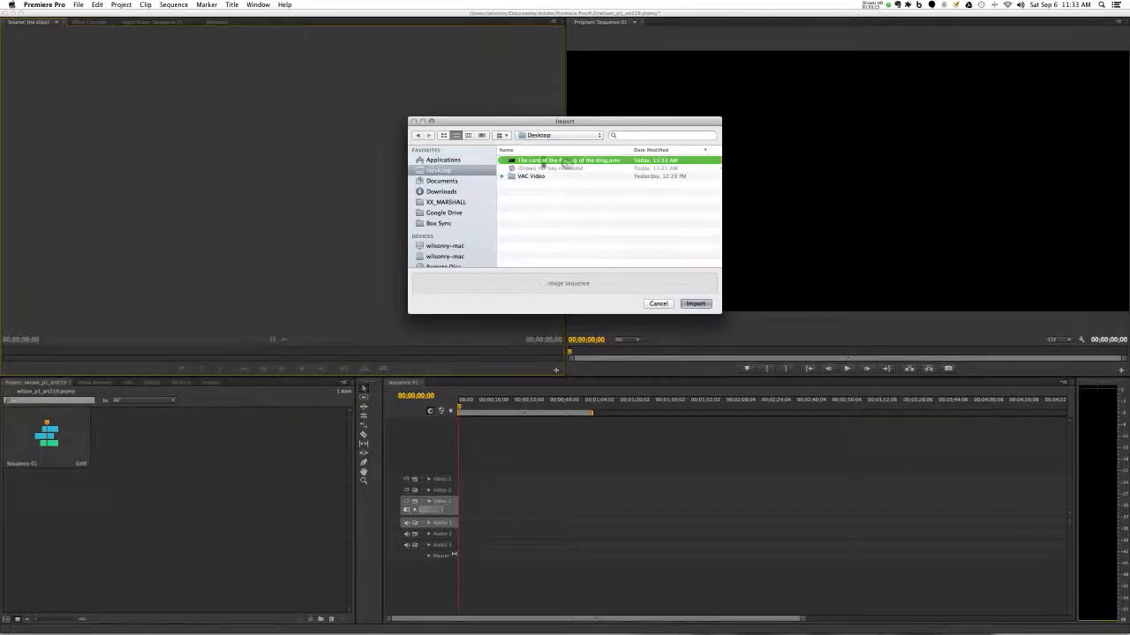
click(660, 305)
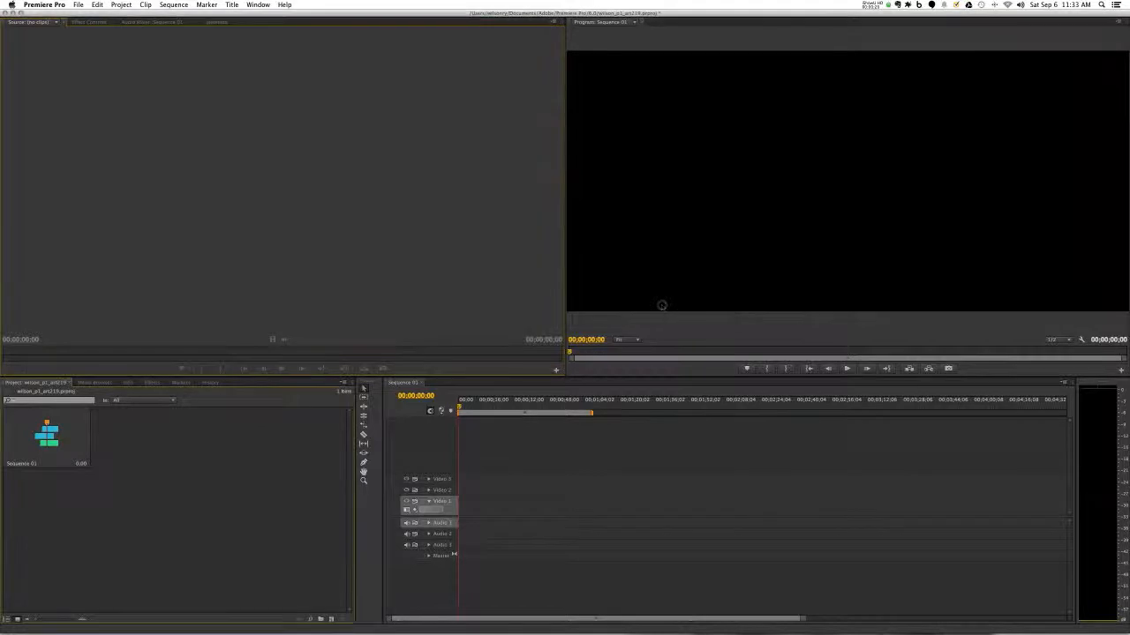
Import the Lord of the Rings movie file from the desktop and place it at the start of Video 1, keeping the existing sequence settings.
drag(1126, 175, 1079, 178)
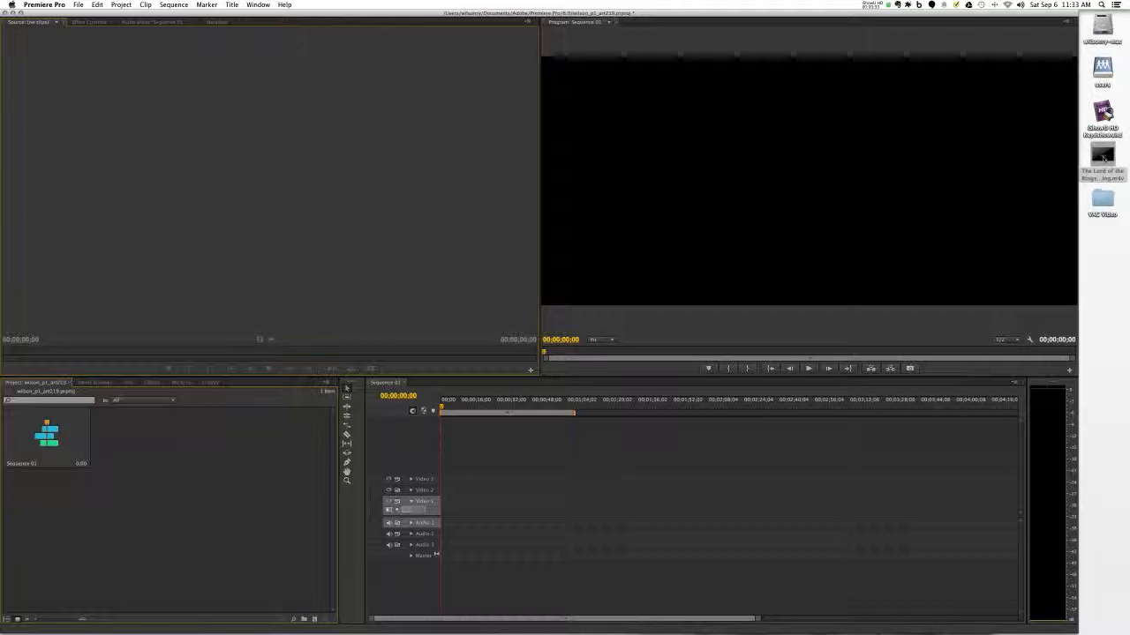
drag(1103, 157, 132, 469)
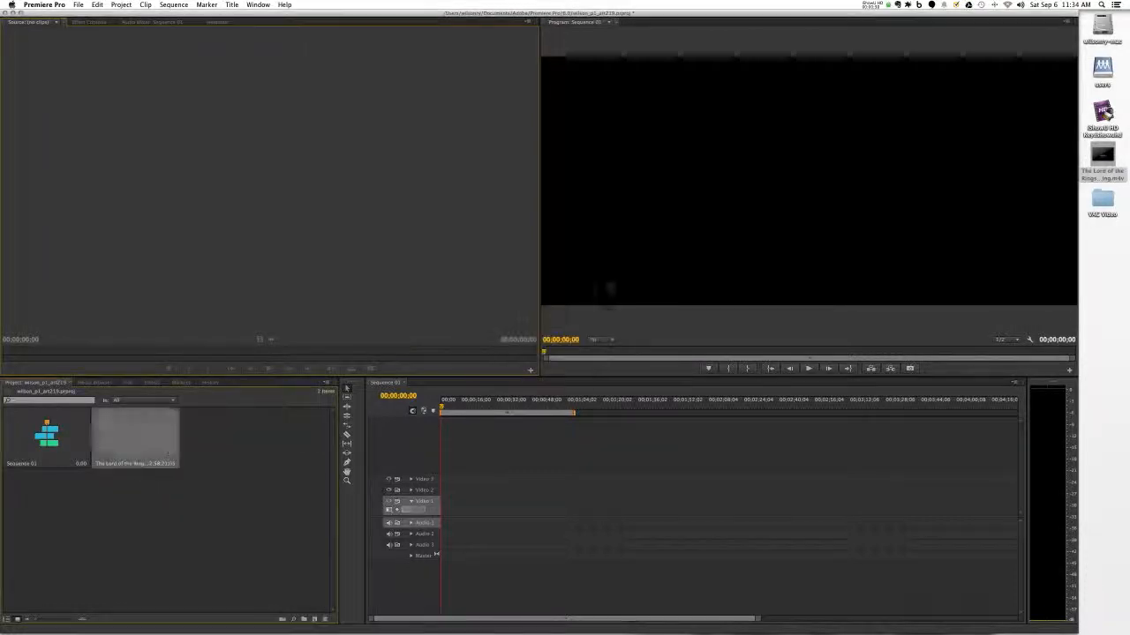
drag(1078, 247, 1129, 247)
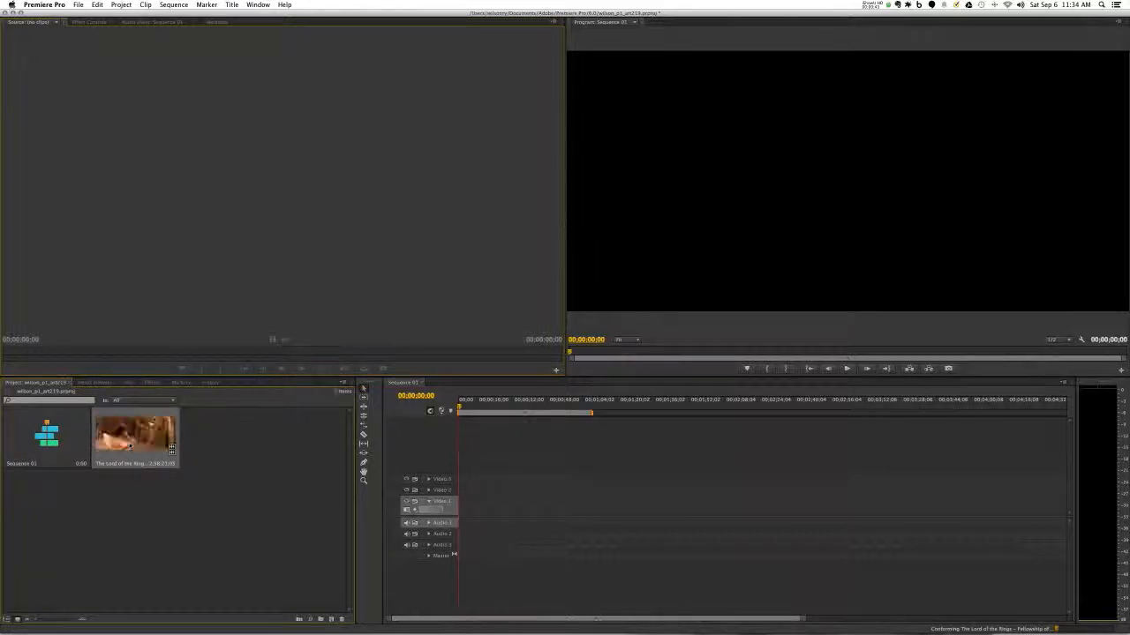
drag(131, 446, 465, 509)
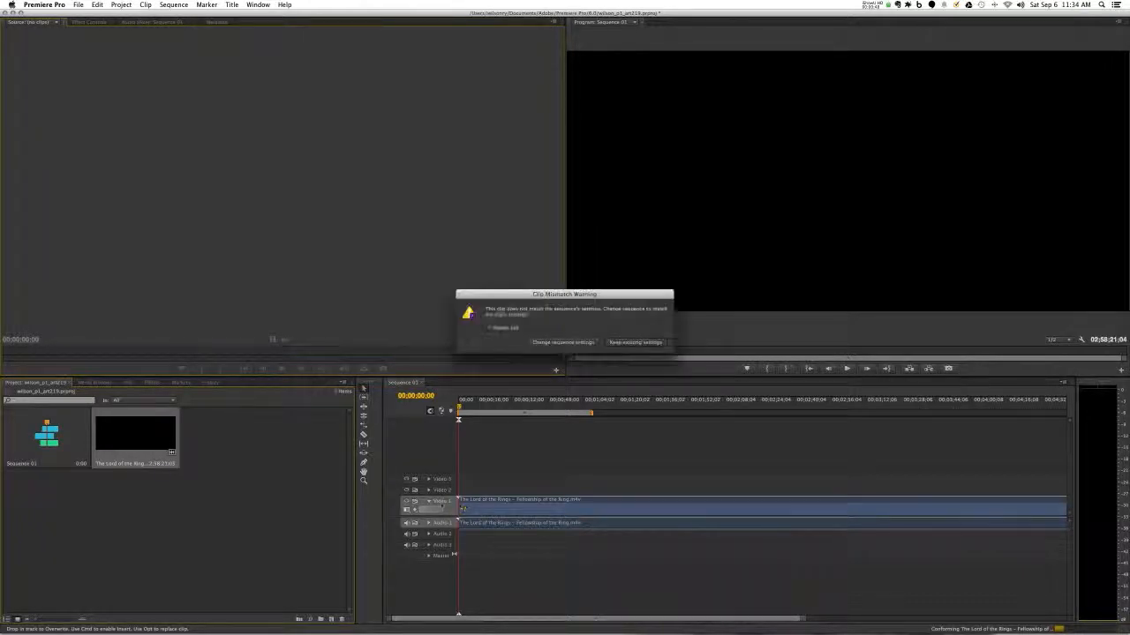
click(635, 343)
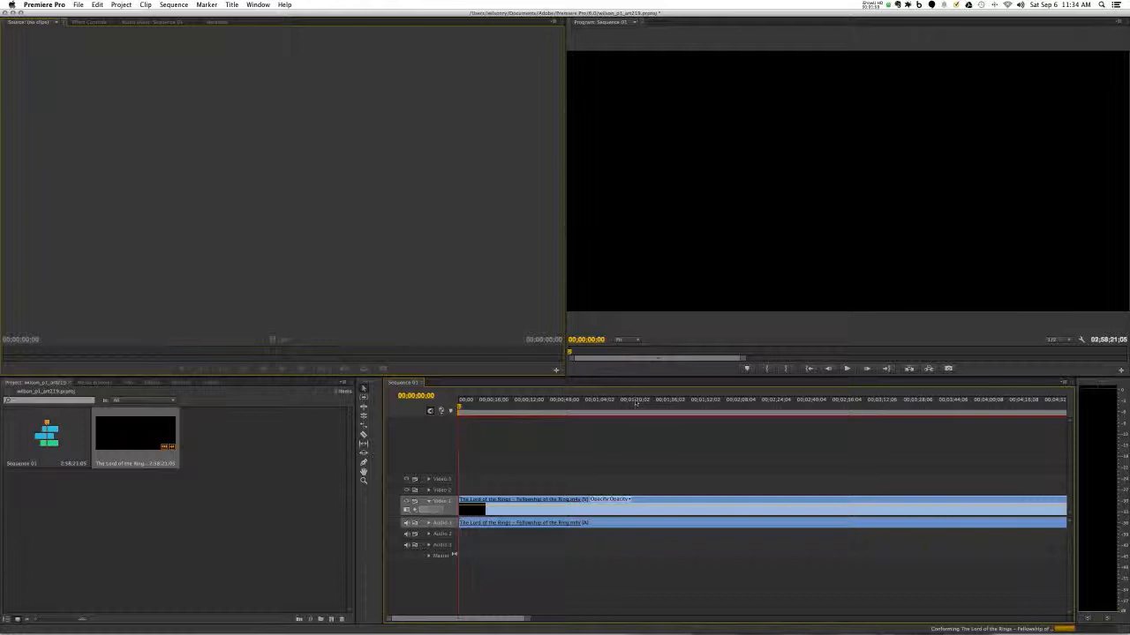
At 00;01;30;29, scale the movie clip up with its Motion effect so the picture fills the program frame.
click(635, 403)
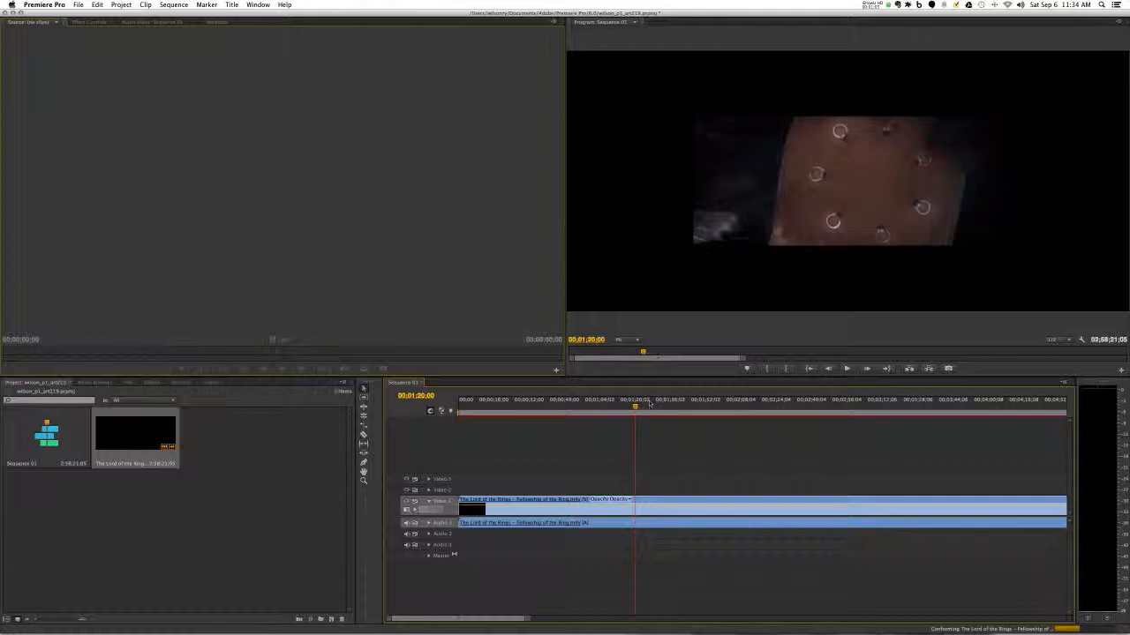
drag(651, 403, 659, 405)
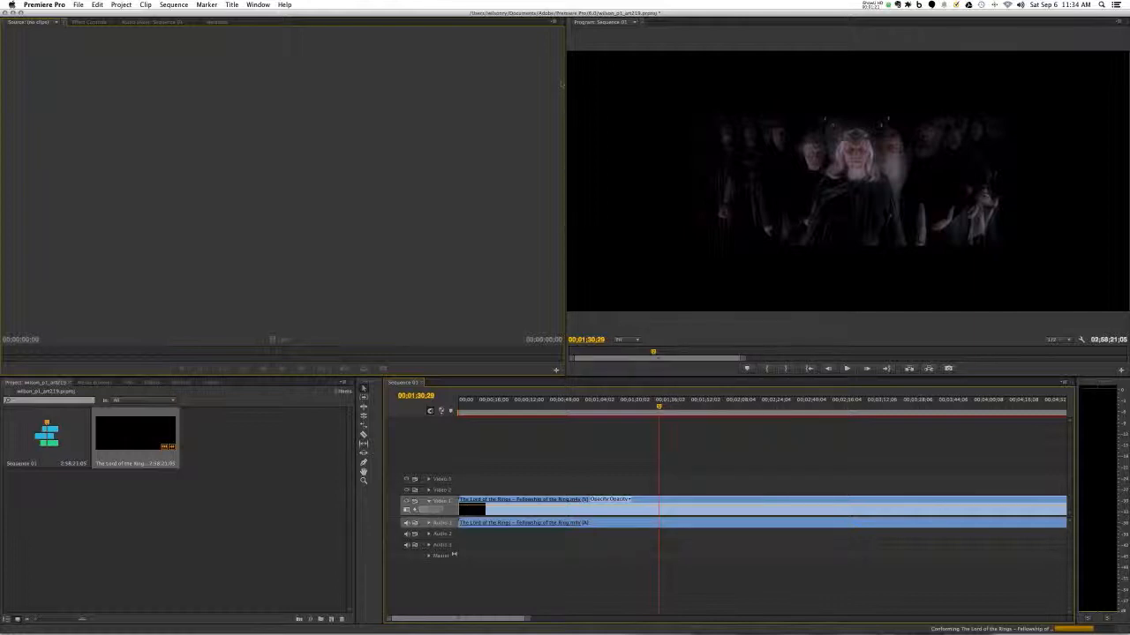
click(633, 506)
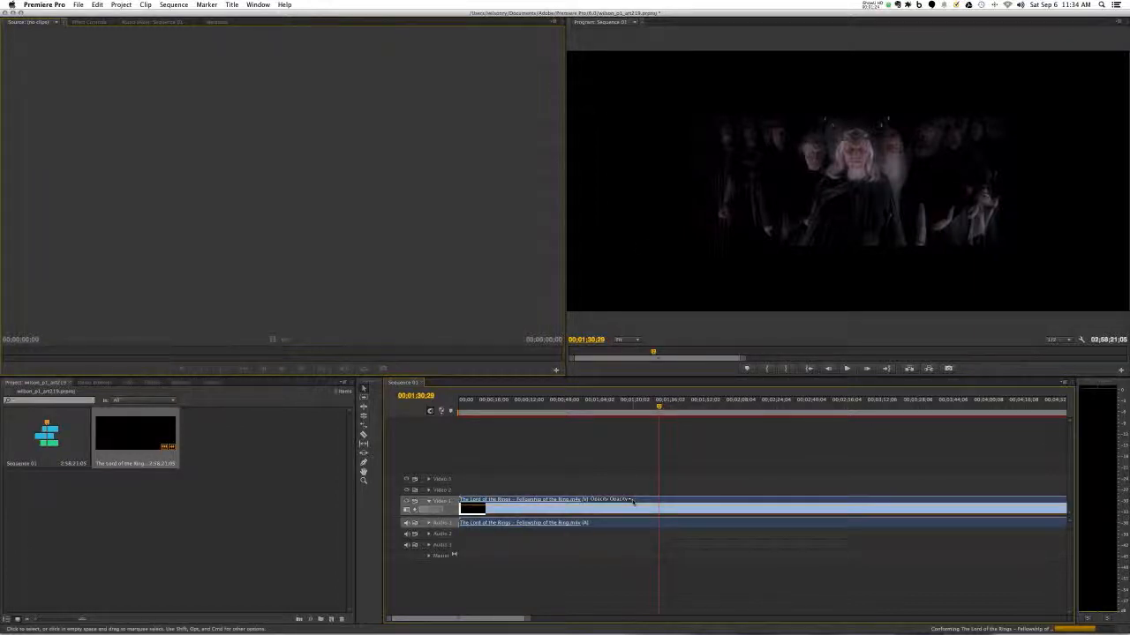
click(98, 26)
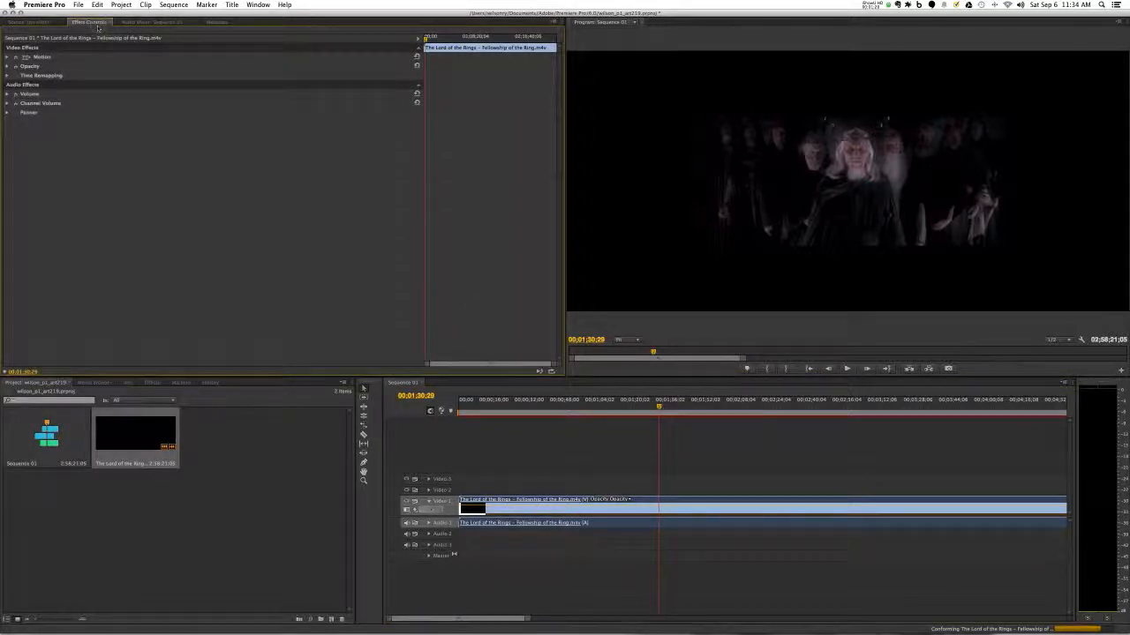
click(42, 57)
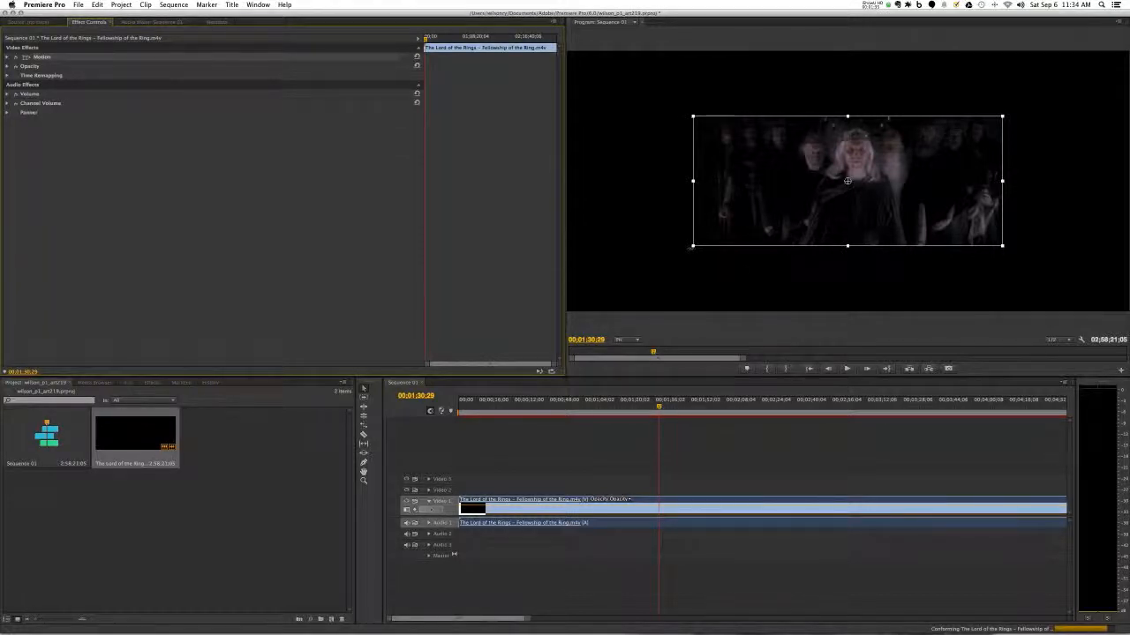
drag(693, 245, 582, 313)
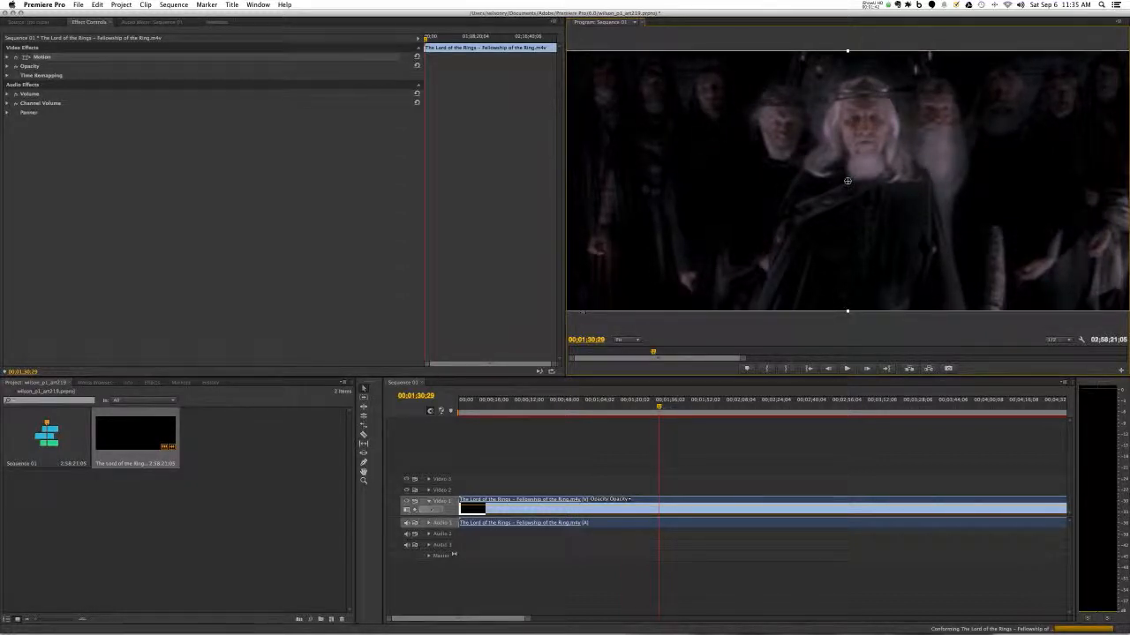
click(653, 323)
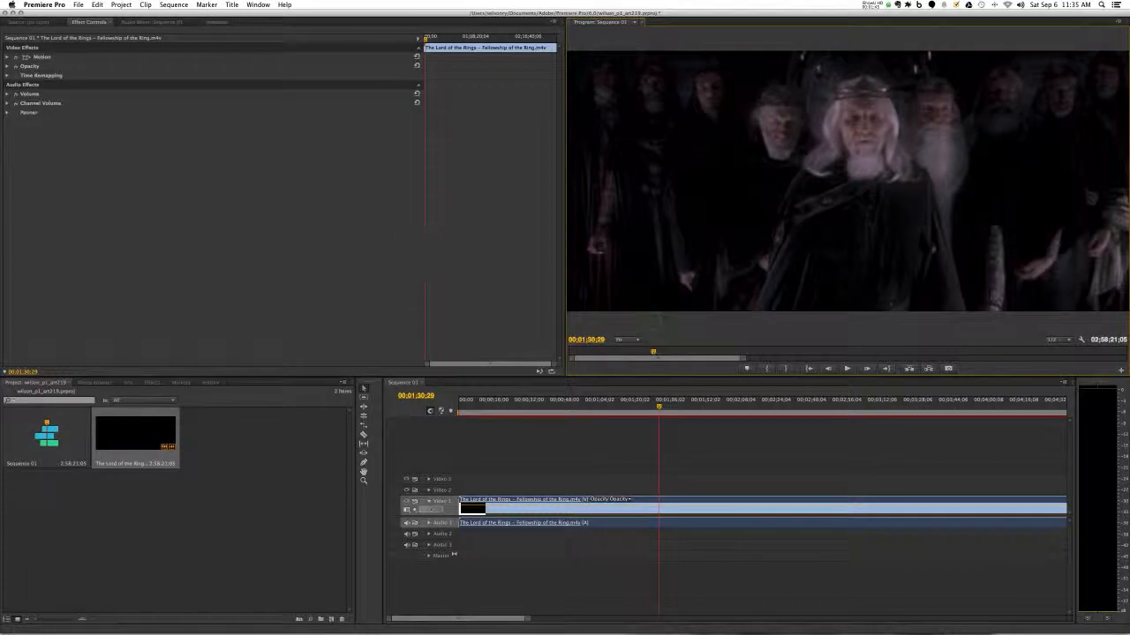
Scrub forward to the battle scene at 00;03;17;24 and mute the Audio 1 track.
click(709, 404)
drag(710, 406, 738, 411)
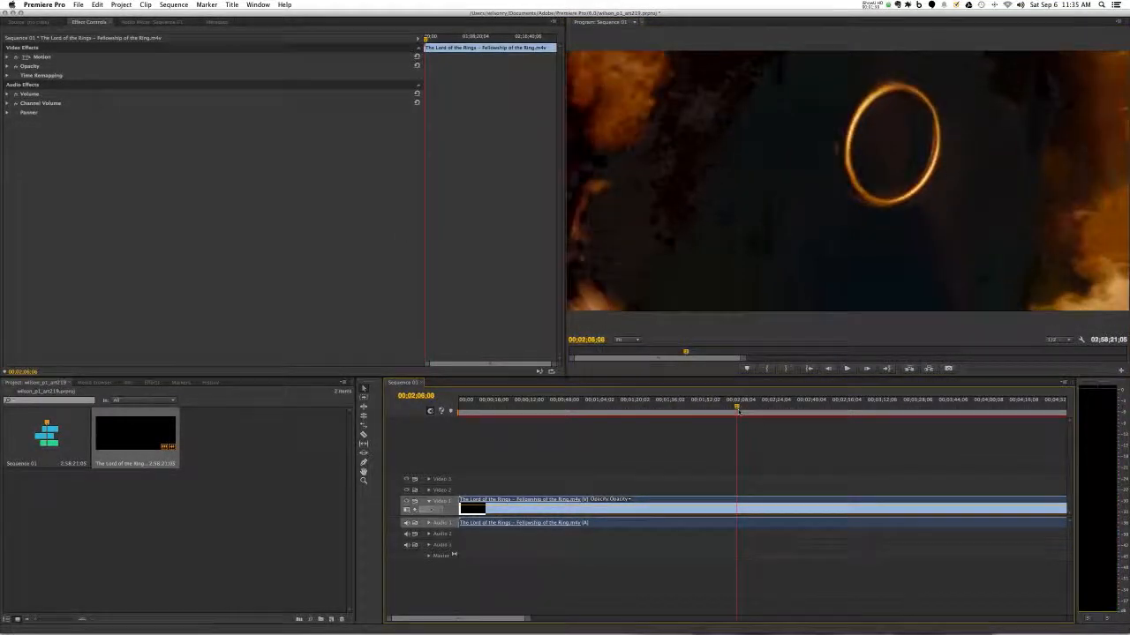
click(406, 523)
drag(824, 410, 908, 413)
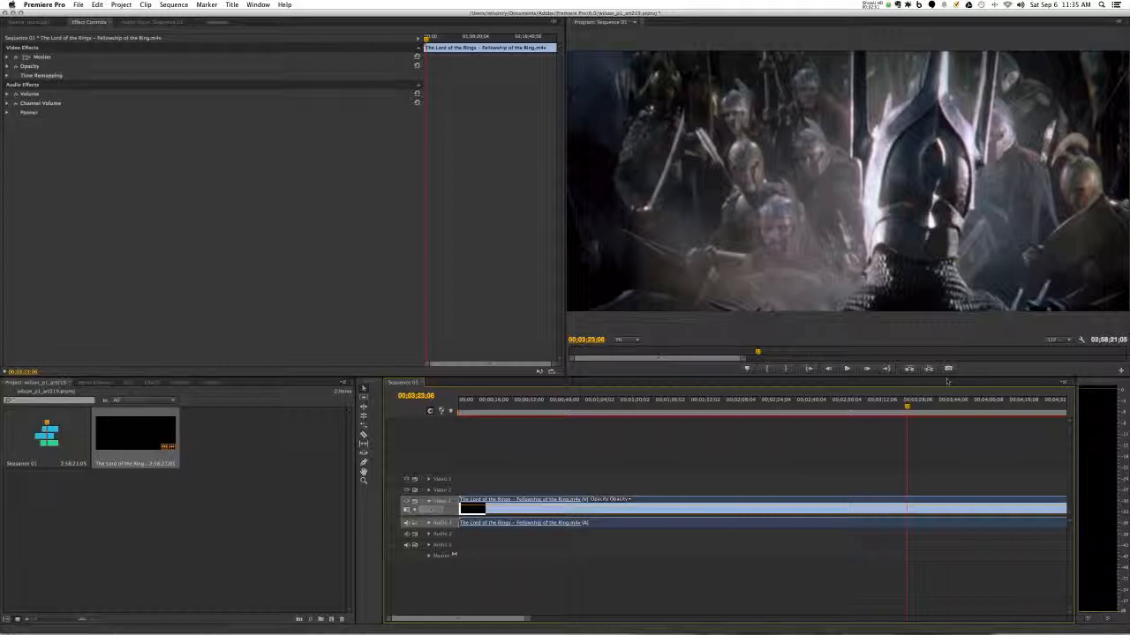
drag(906, 407, 894, 407)
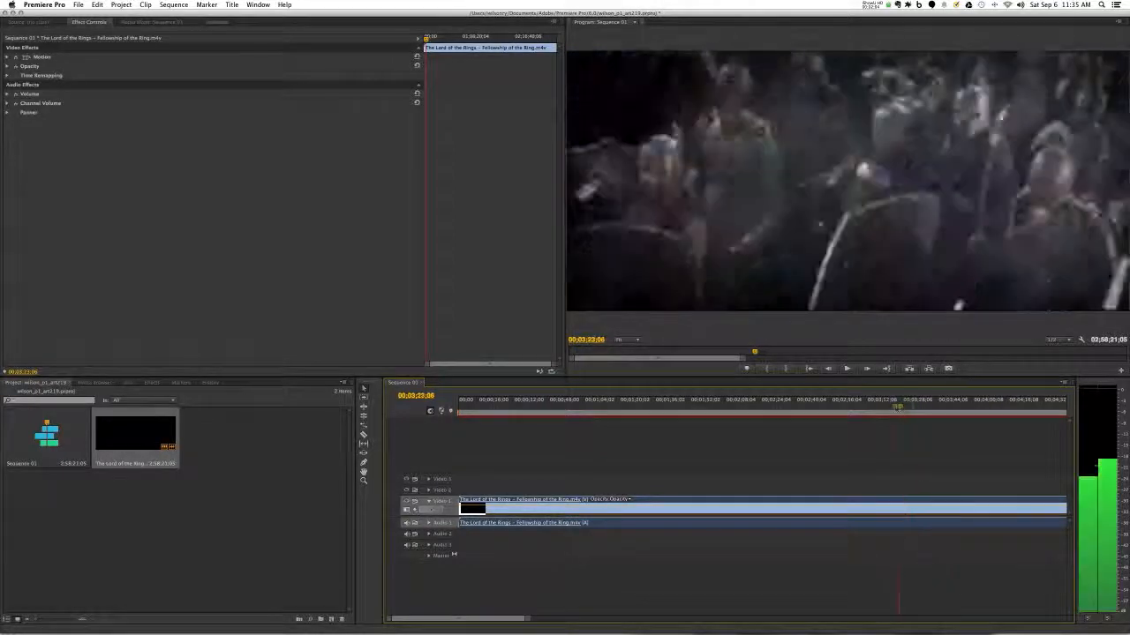
click(407, 523)
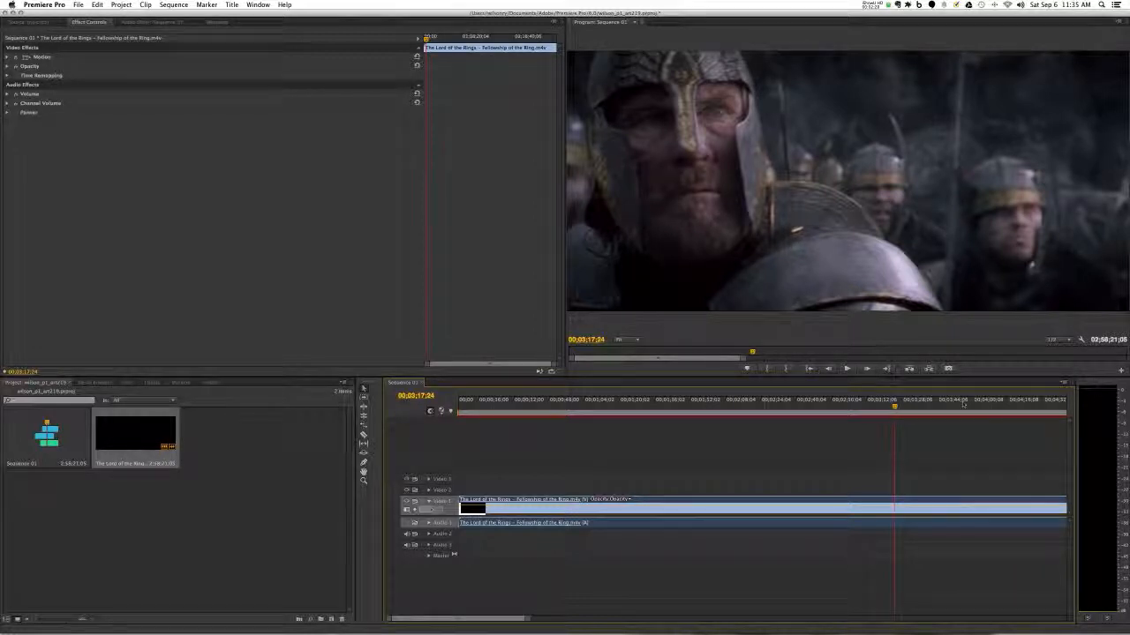
Split the movie clip at 00;03;02;19 with the Razor tool.
drag(894, 411, 862, 412)
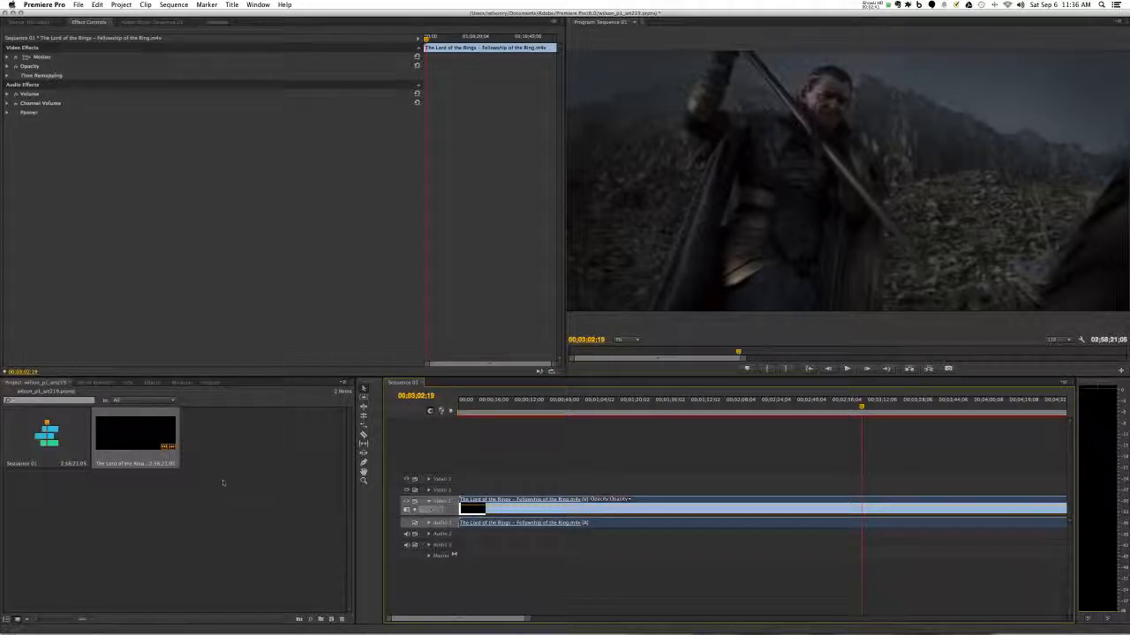
click(363, 437)
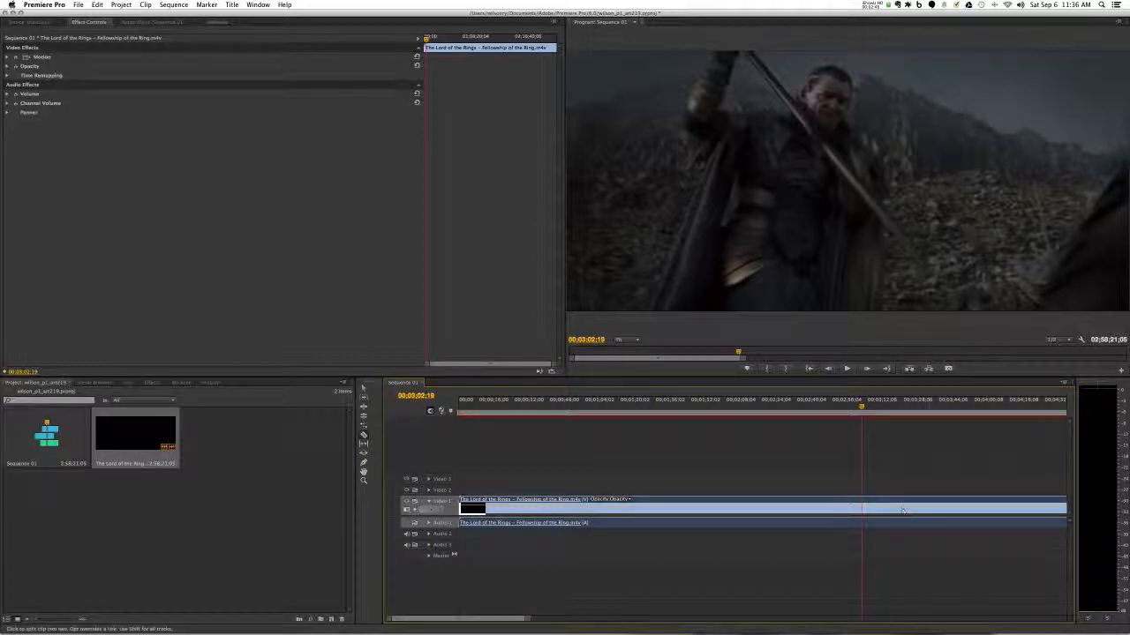
click(864, 501)
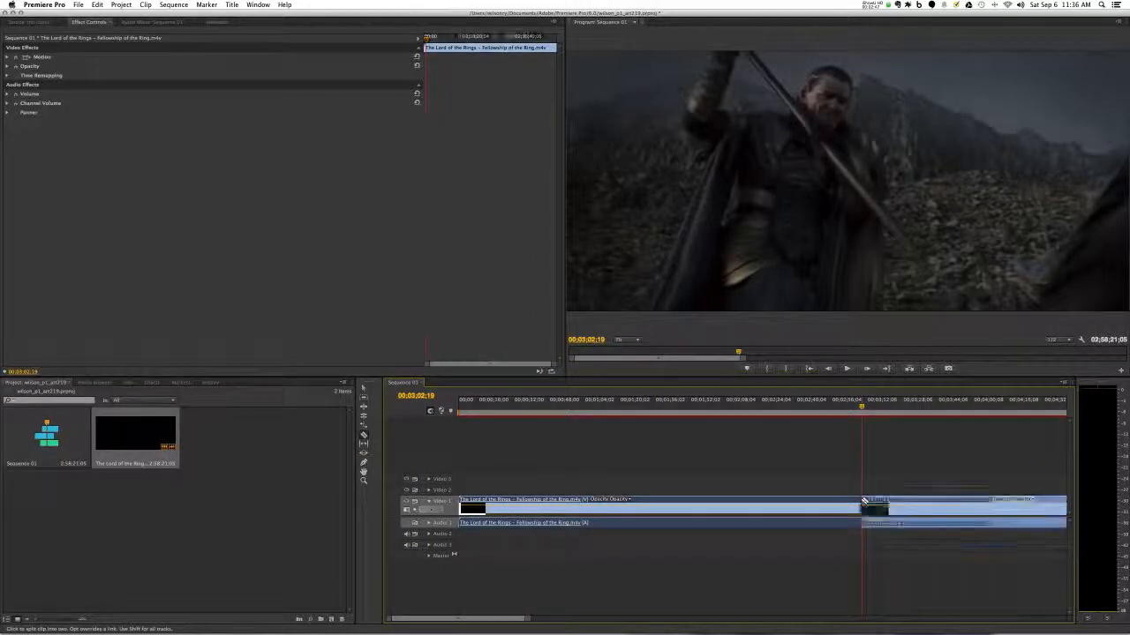
Find the end of the sword shot frame by frame and split the clip at 00;03;07;27.
drag(861, 407, 873, 407)
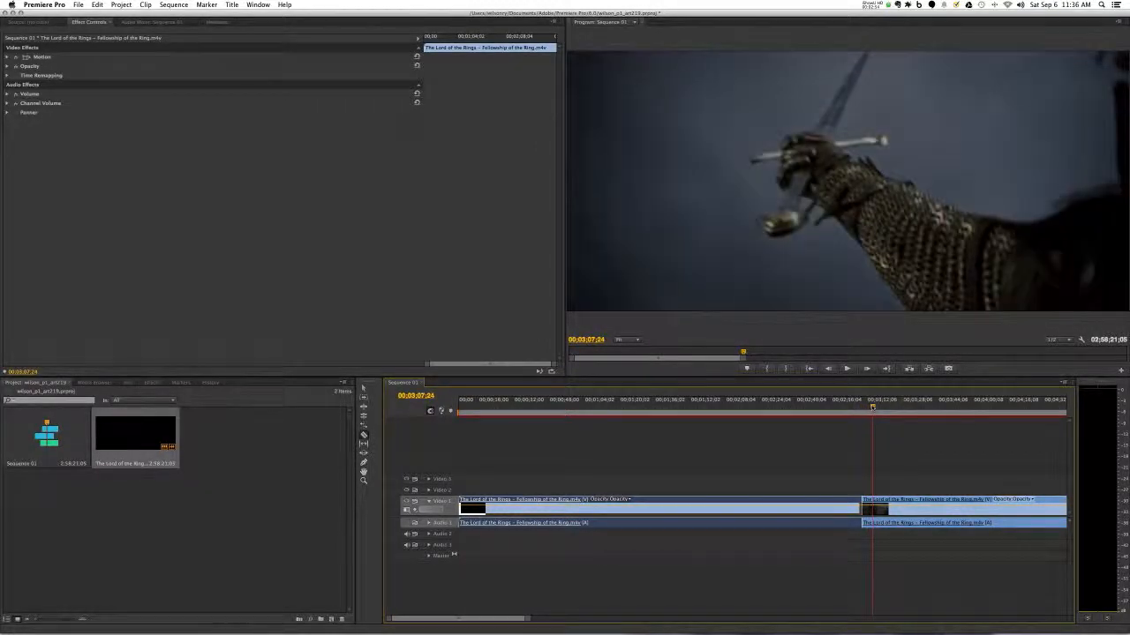
key(Right)
key(Right)
key(Right)
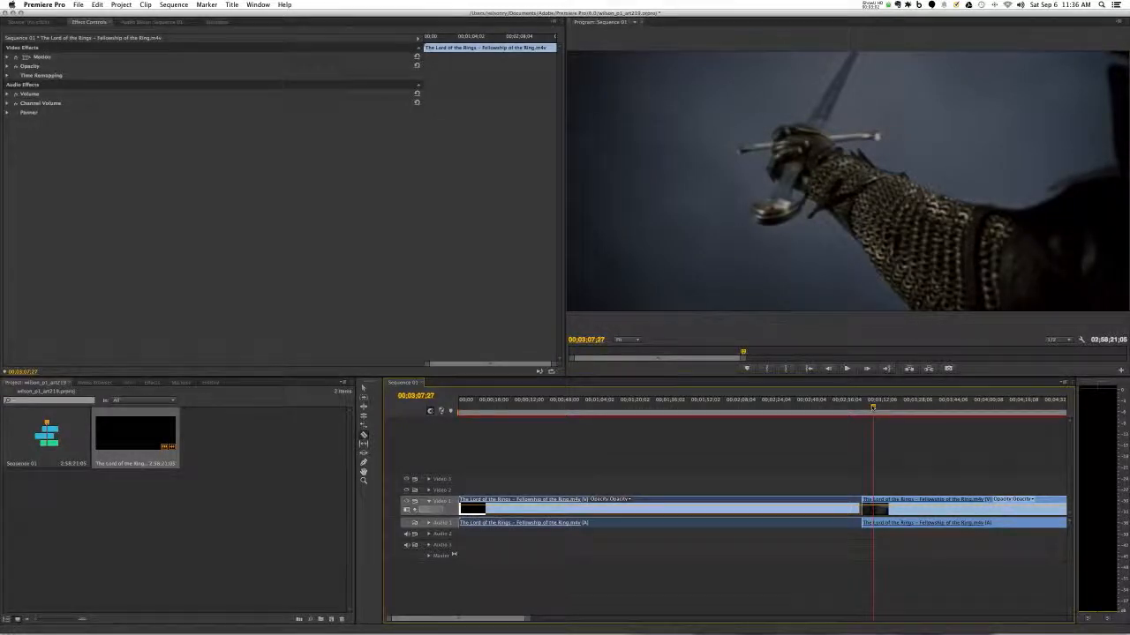
key(Left)
key(Left)
key(Right)
key(Right)
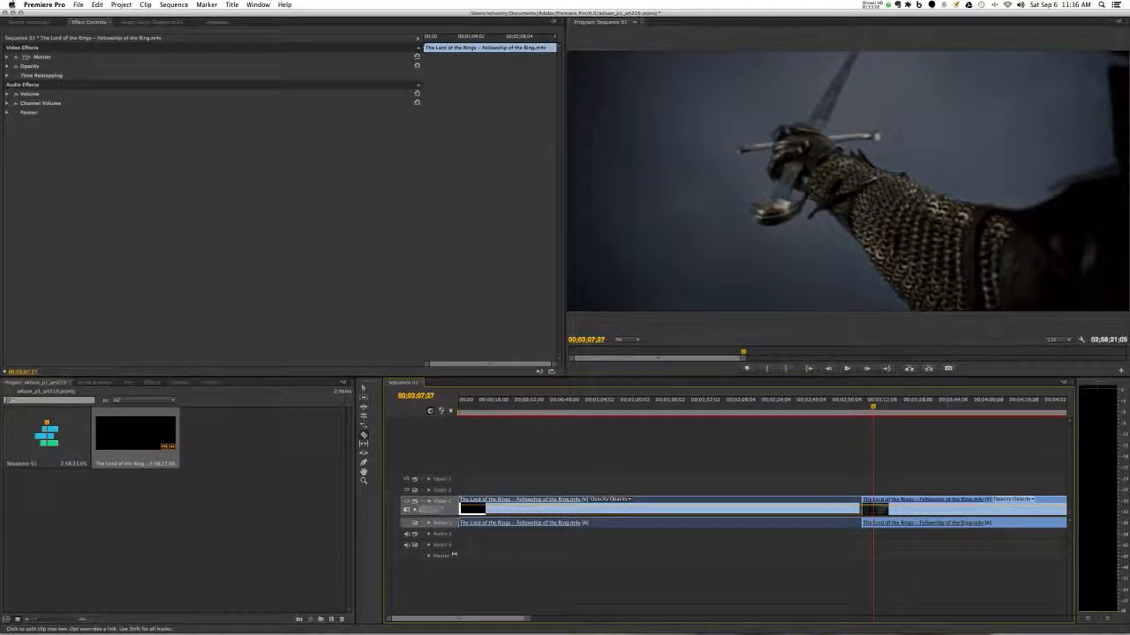
click(873, 504)
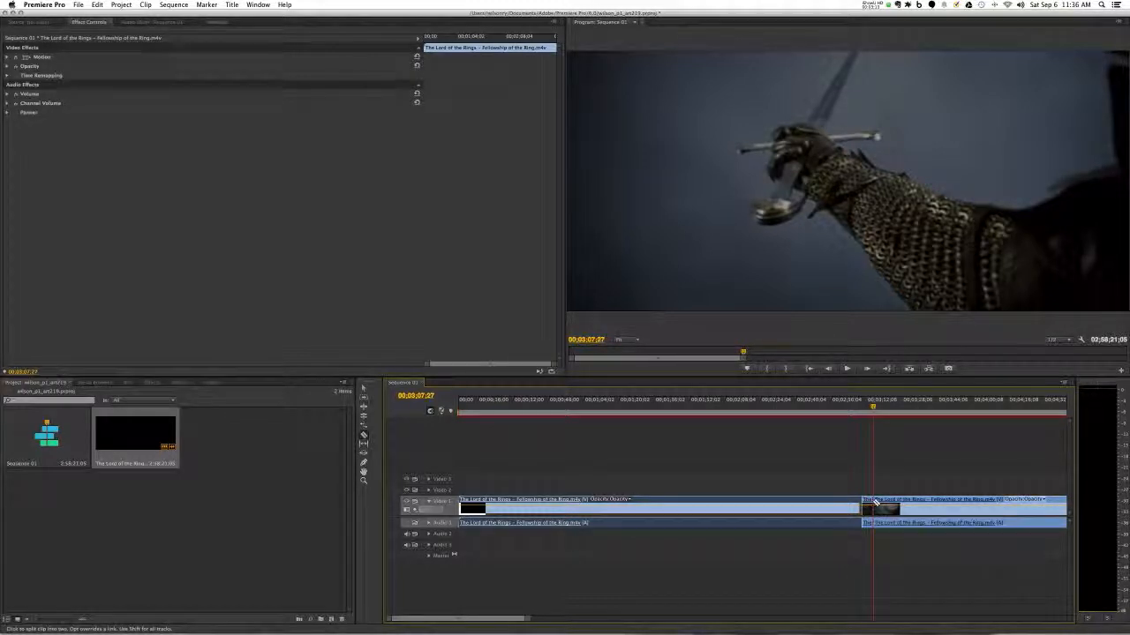
Add the short segment between the two cuts to the project as its own clip and name it SWORD.
key(v)
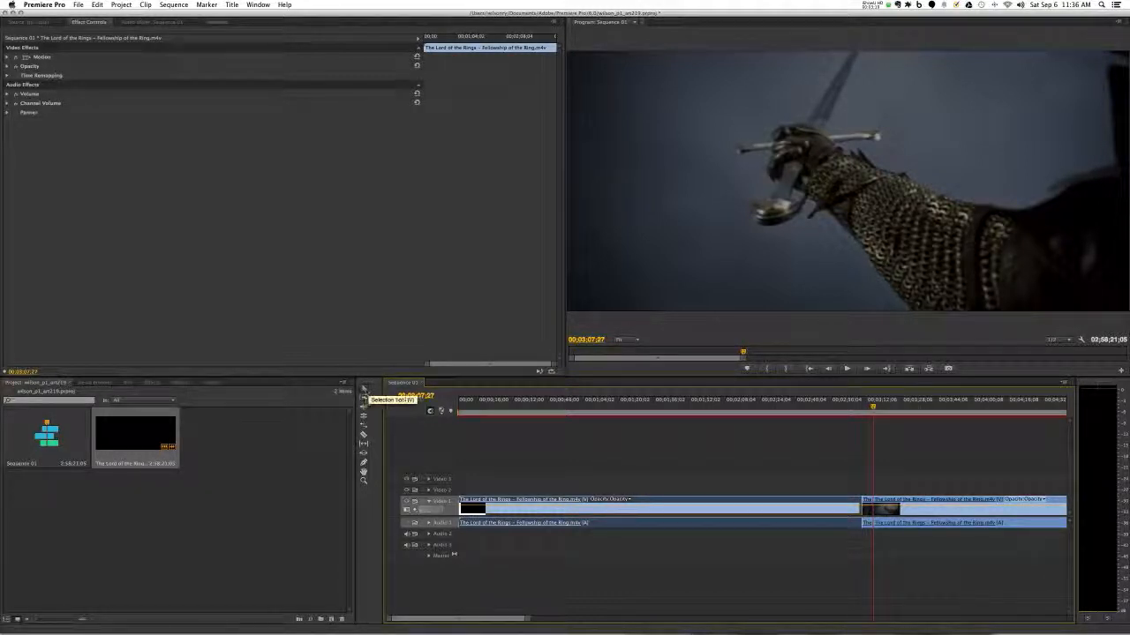
click(365, 391)
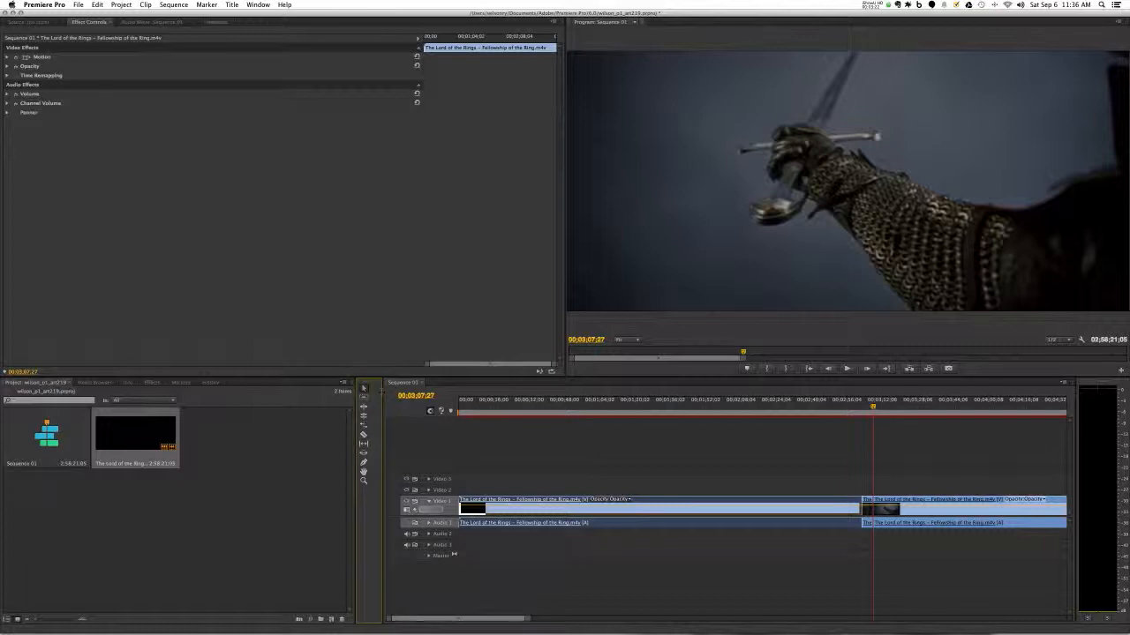
drag(866, 503, 220, 441)
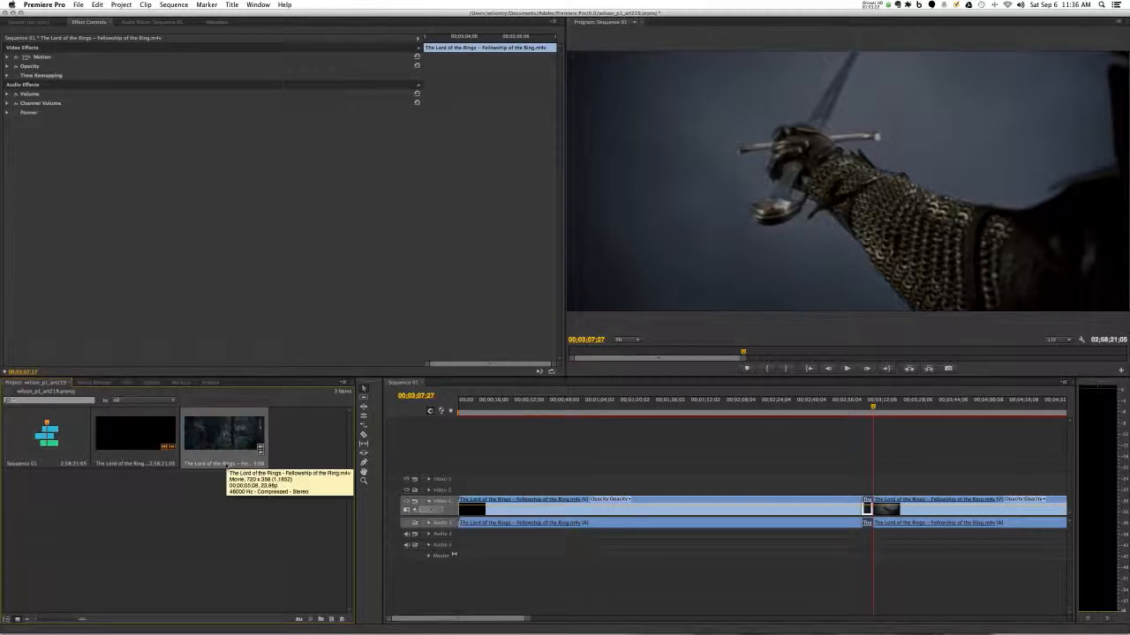
click(223, 463)
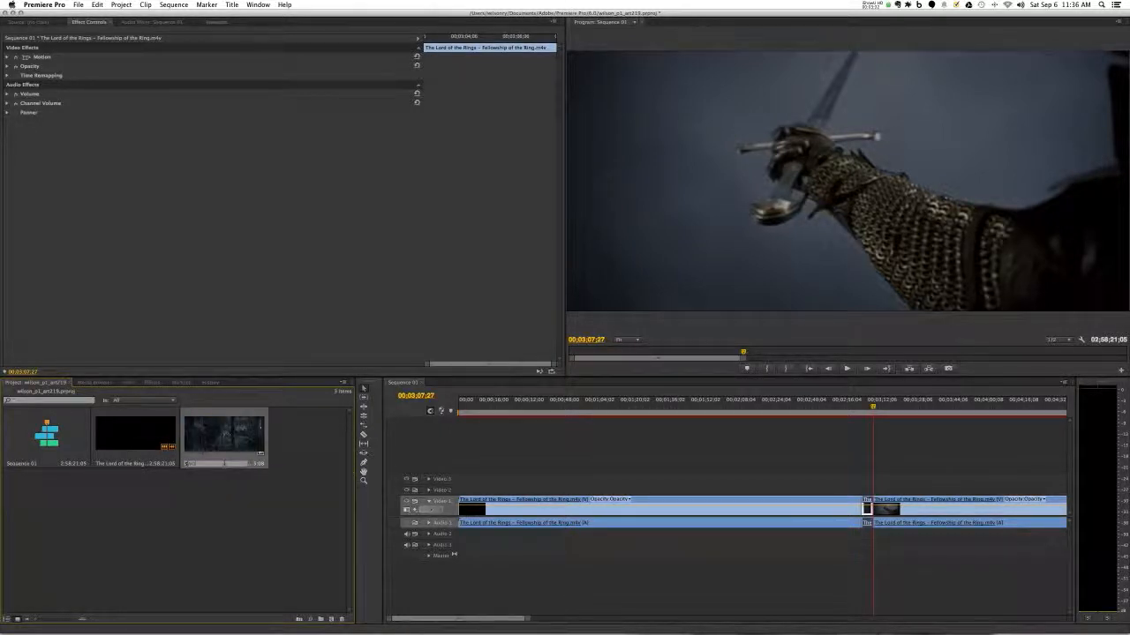
click(211, 504)
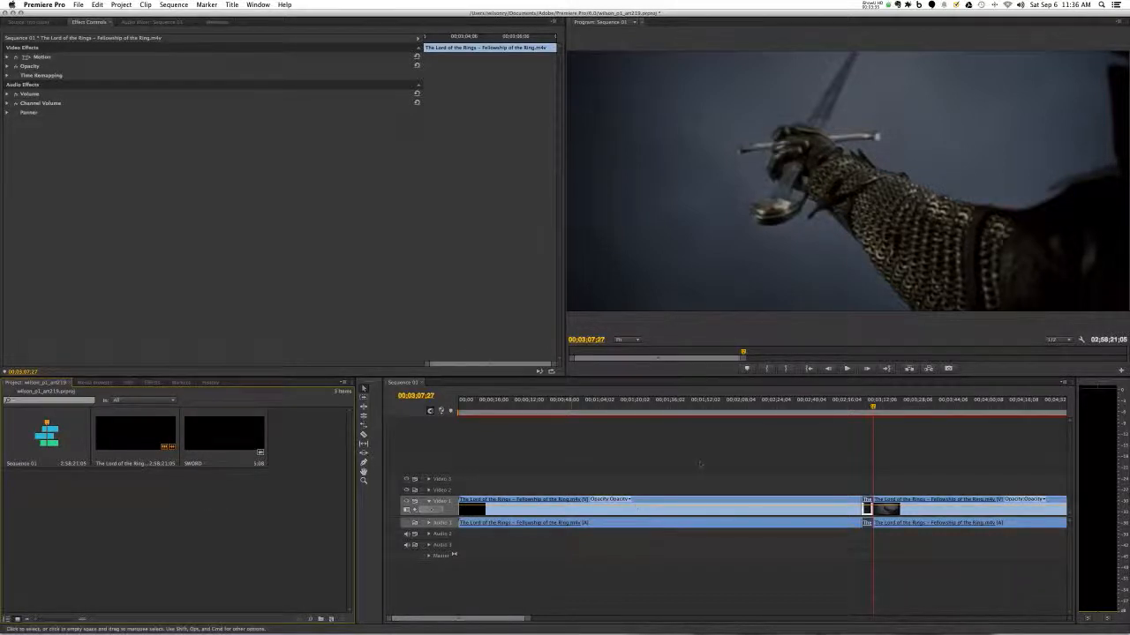
Delete the long clip before the first cut, place SWORD at the start of Video 1, and preview it at 00;00;04;00.
drag(565, 462, 648, 579)
key(Delete)
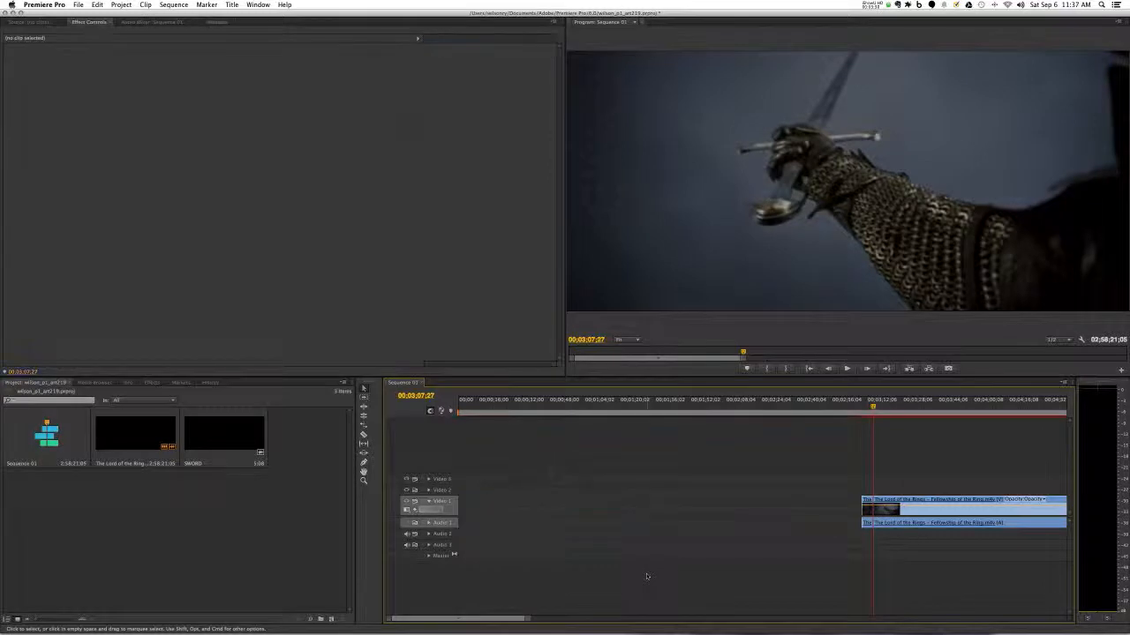
drag(232, 445, 459, 512)
mouse_move(464, 407)
mouse_down()
mouse_move(456, 410)
mouse_move(468, 411)
mouse_up()
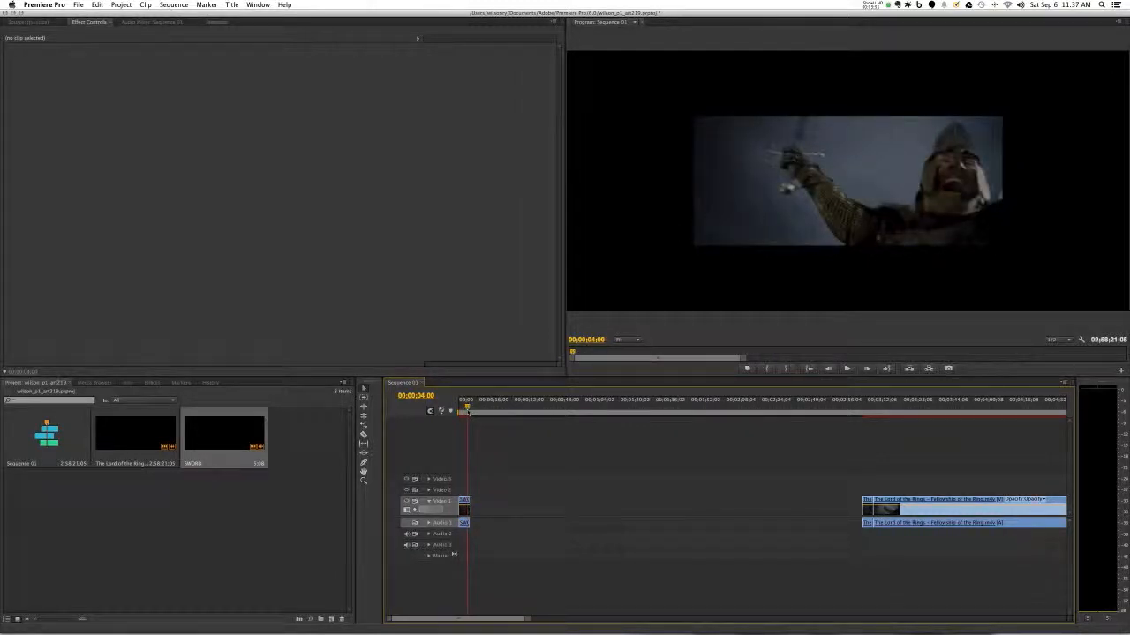
Move the playhead back to 00;00;02;18 and delete the SWORD clip from the start of the timeline.
drag(469, 410, 465, 411)
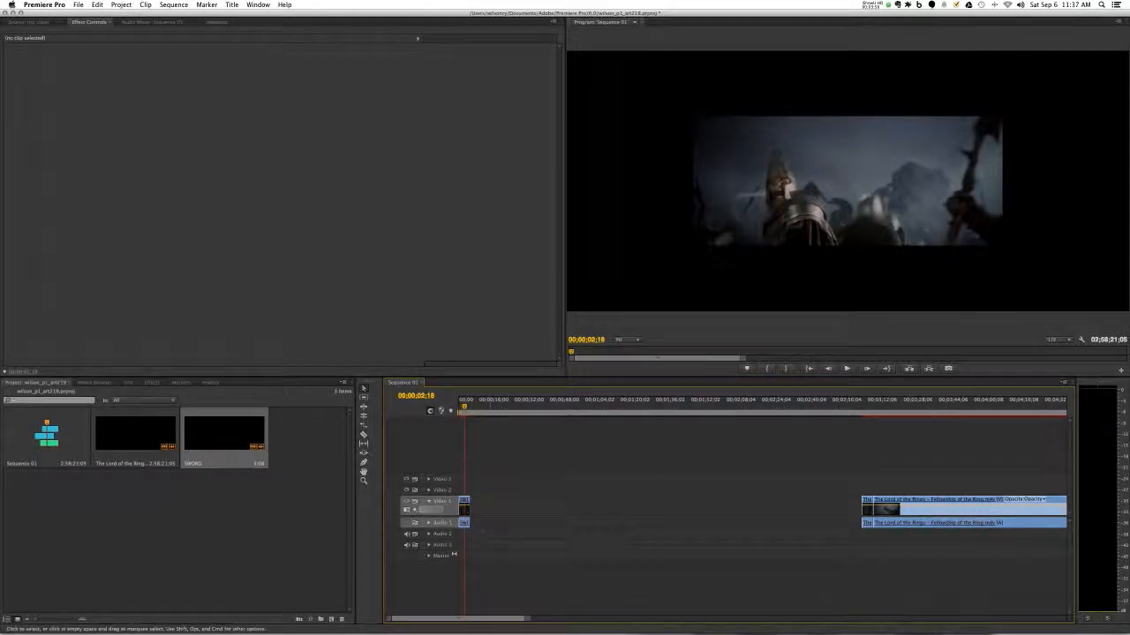
drag(485, 530, 472, 516)
key(Delete)
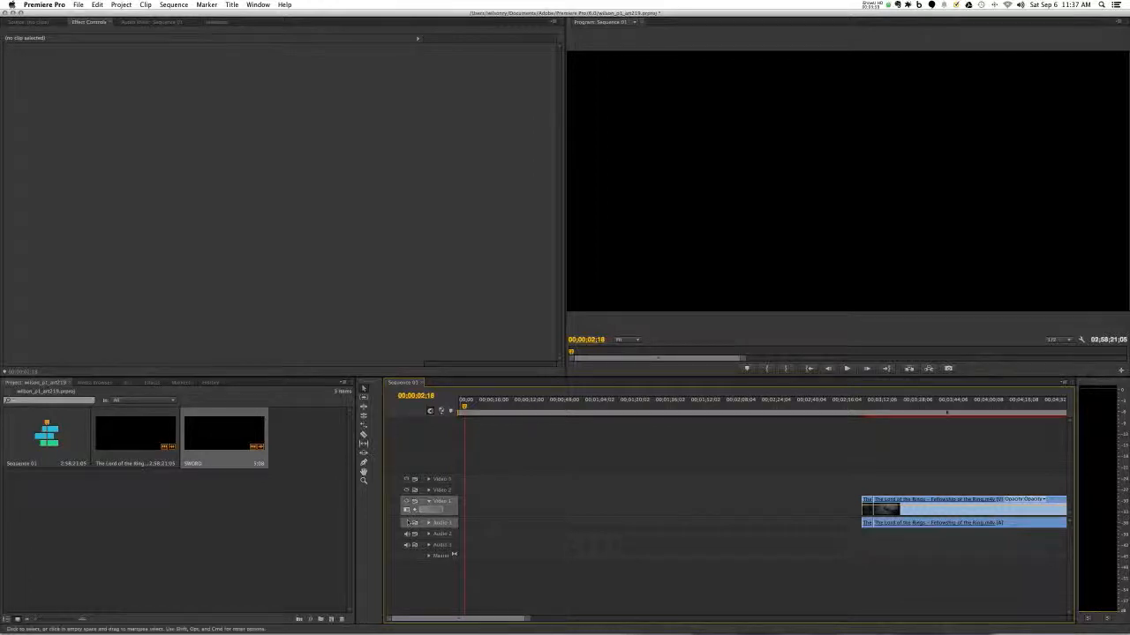
Go to 00;08;53;24 in the movie, expand Audio 1, and enlarge the track's height to show the waveform clearly.
drag(490, 620, 513, 621)
click(630, 405)
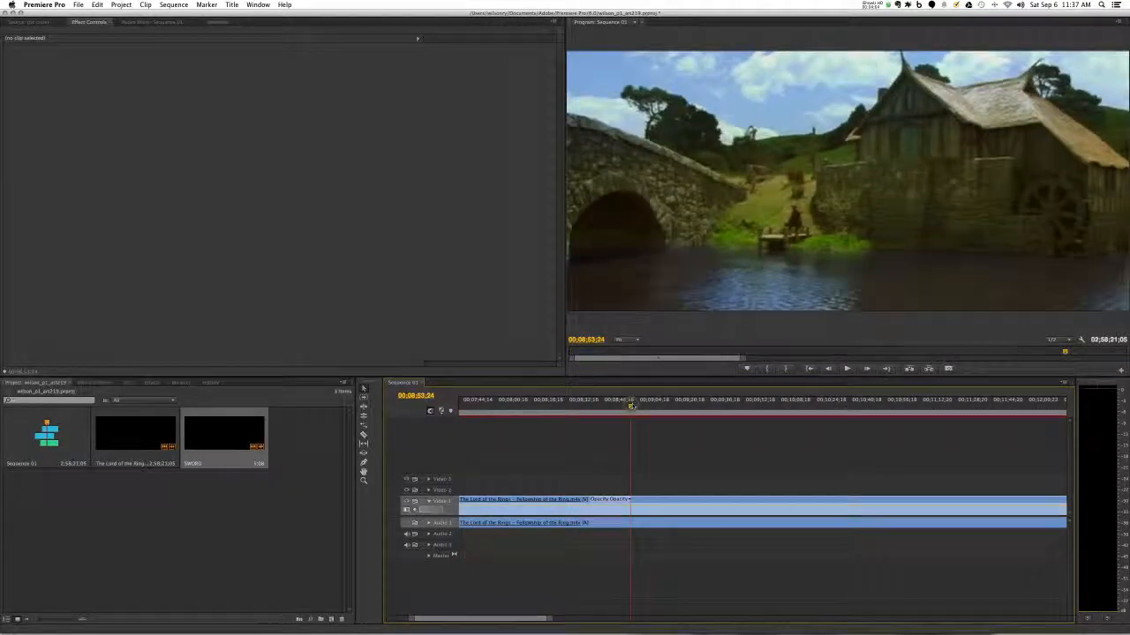
click(426, 523)
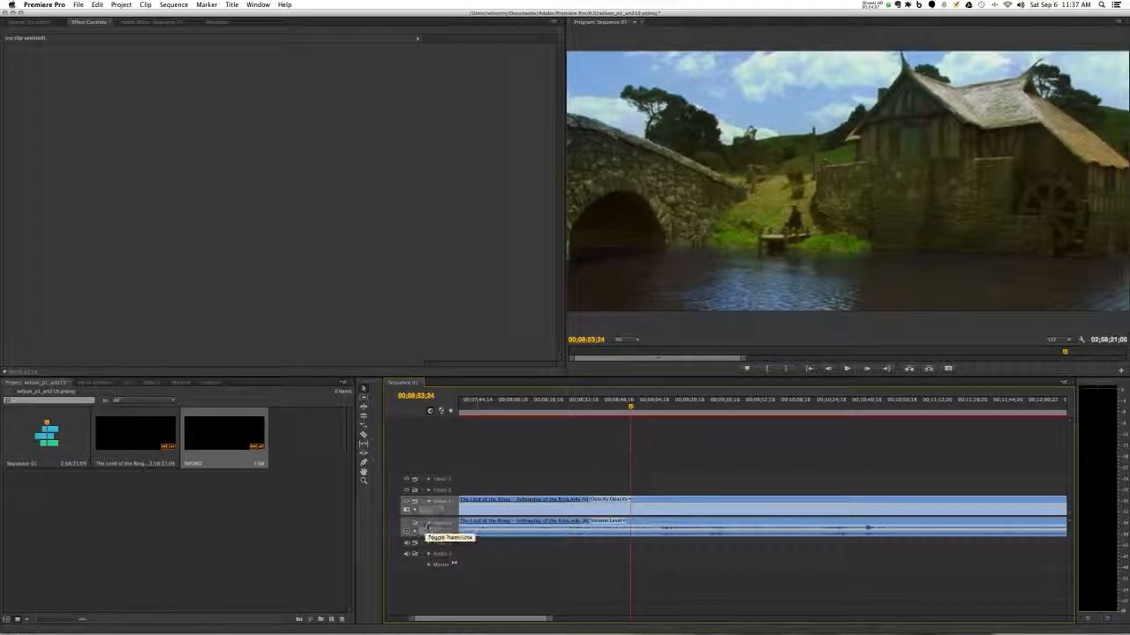
click(428, 524)
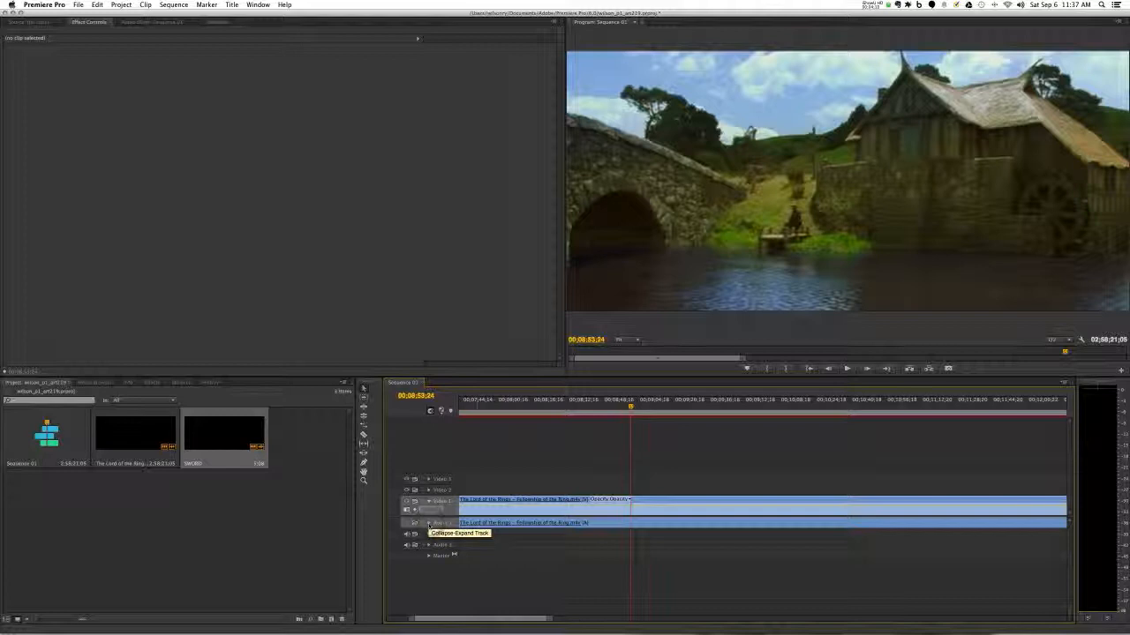
click(428, 525)
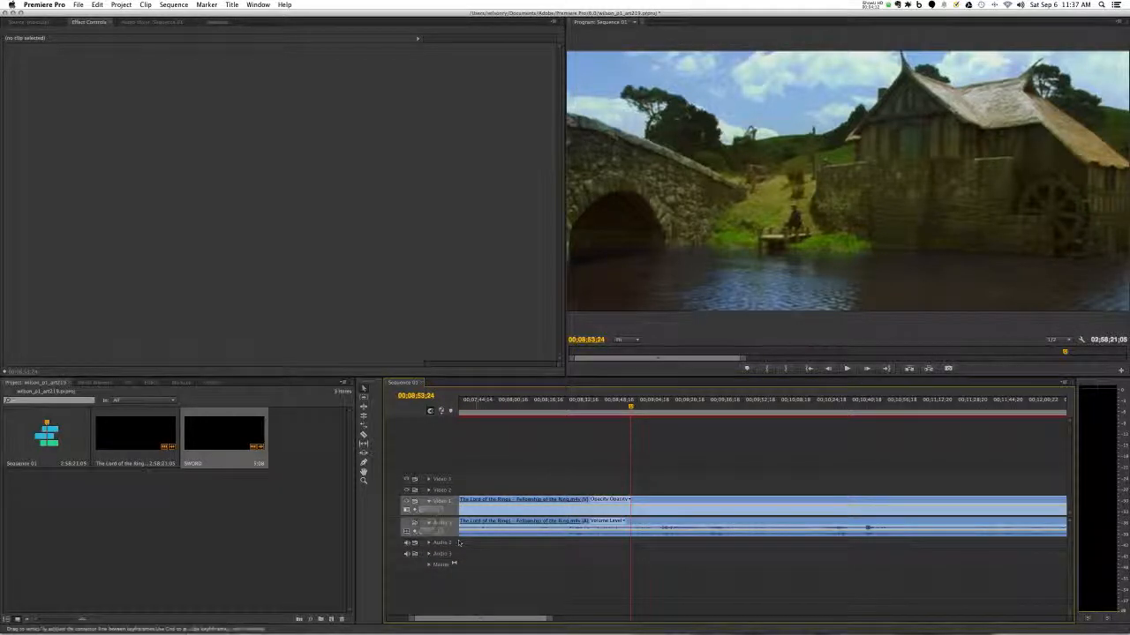
drag(456, 535, 455, 608)
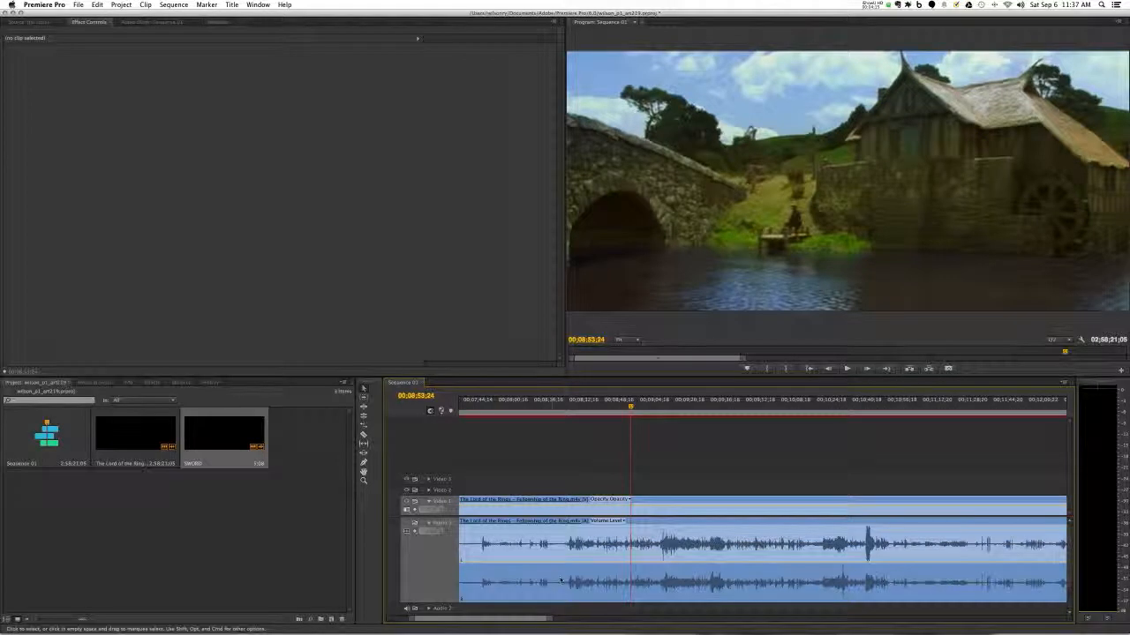
Turn on Audio 1's output and play through the scene to find Gandalf's spoken line, stopping at 00;08;16;21.
drag(632, 406, 564, 406)
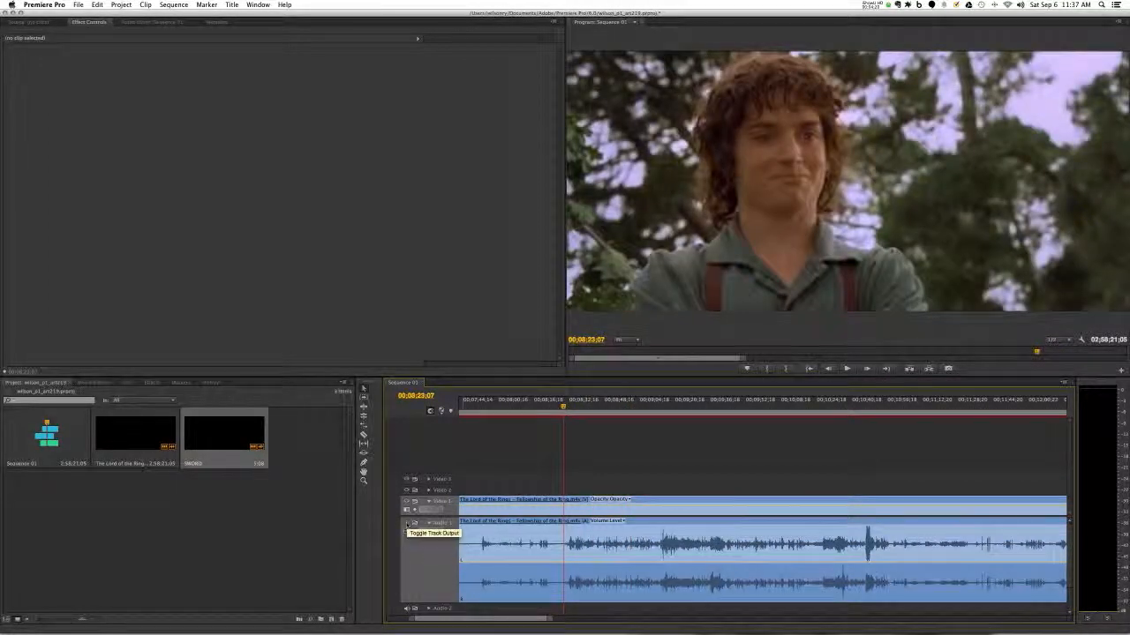
key(space)
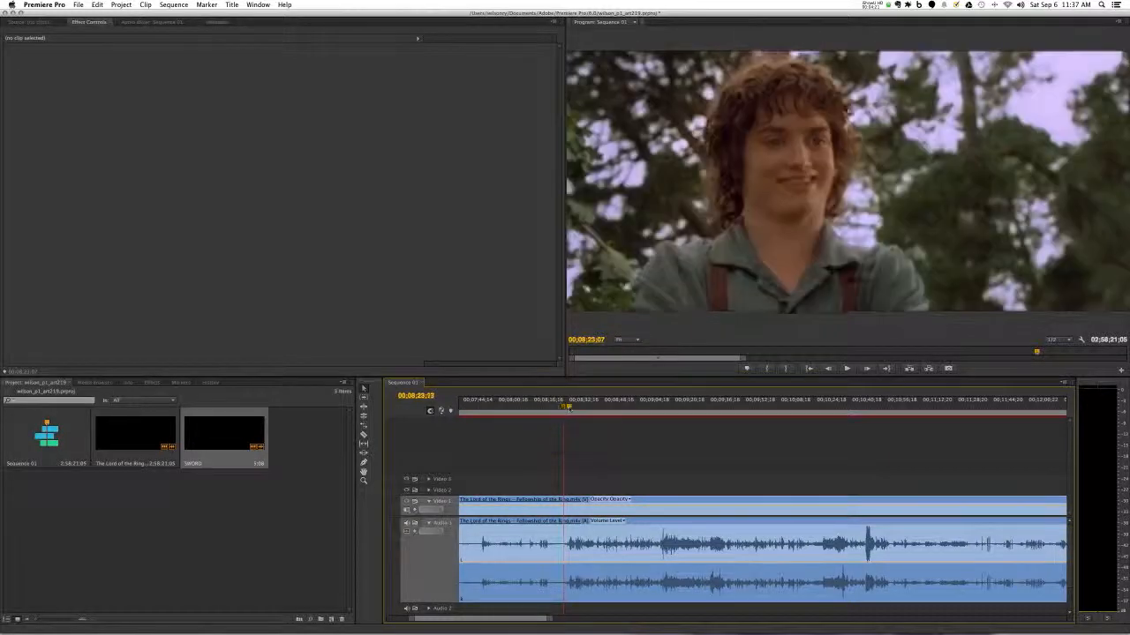
drag(576, 409, 658, 409)
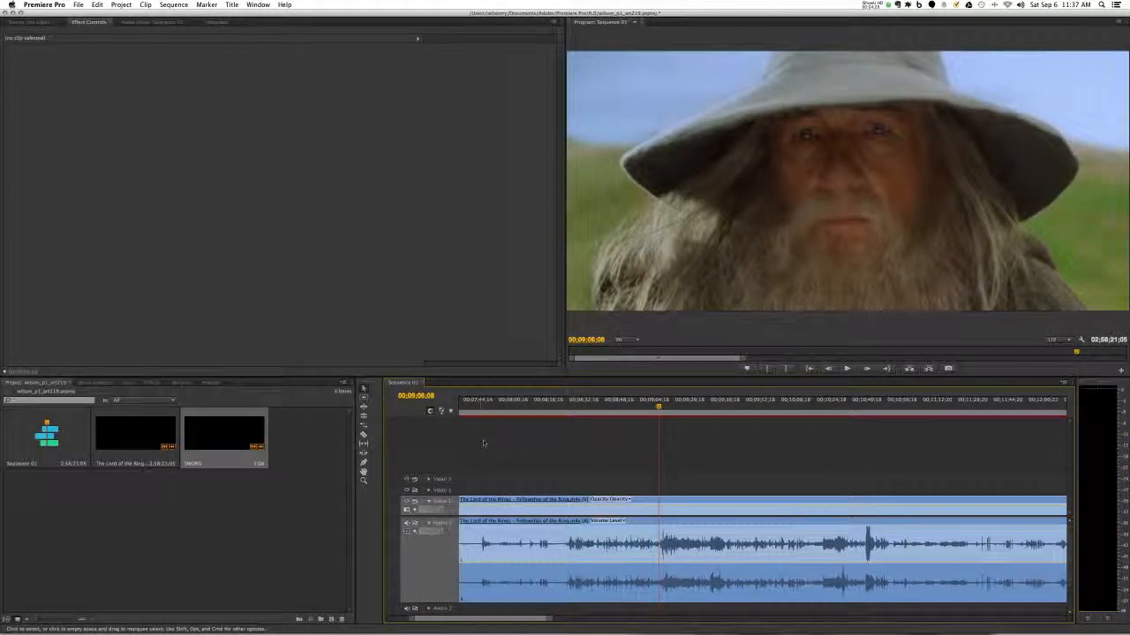
click(479, 404)
drag(479, 404, 468, 405)
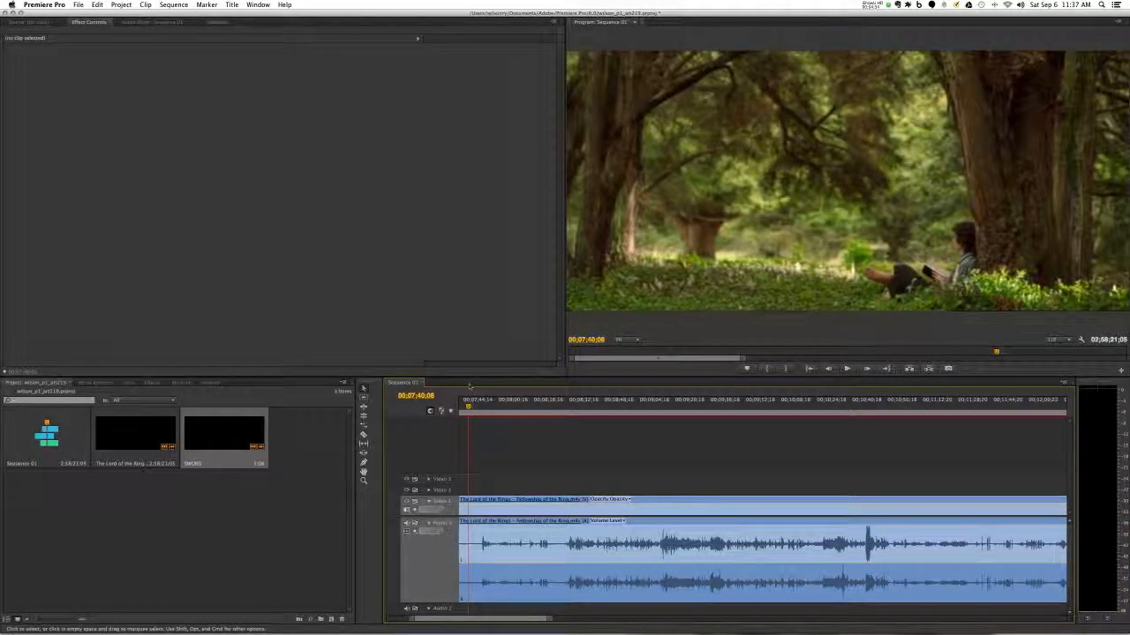
key(space)
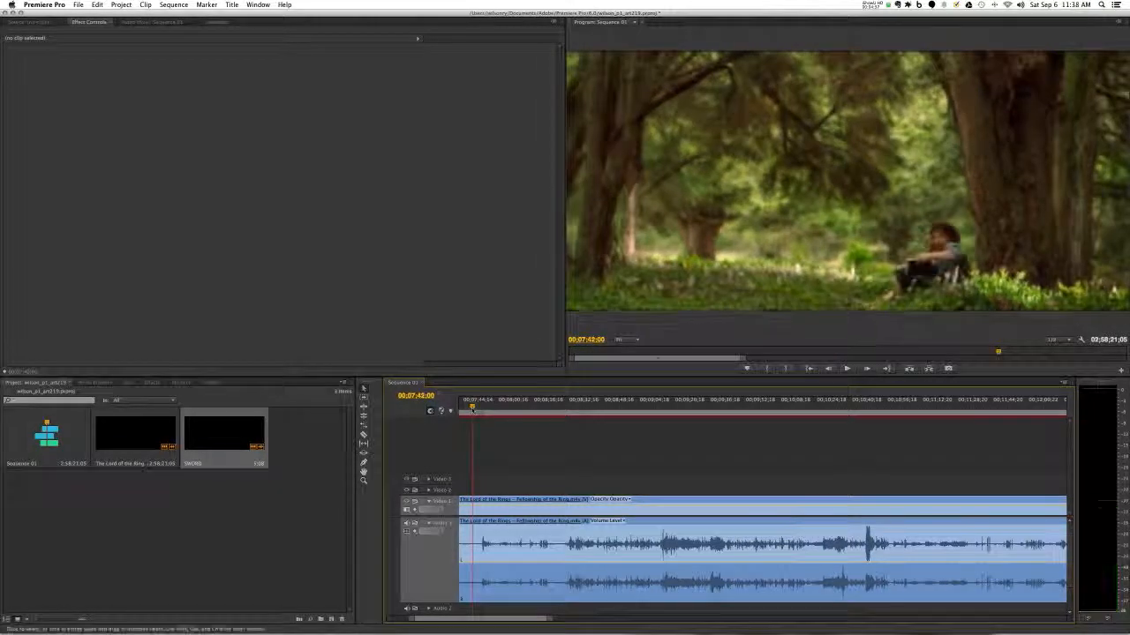
drag(473, 407, 539, 414)
key(space)
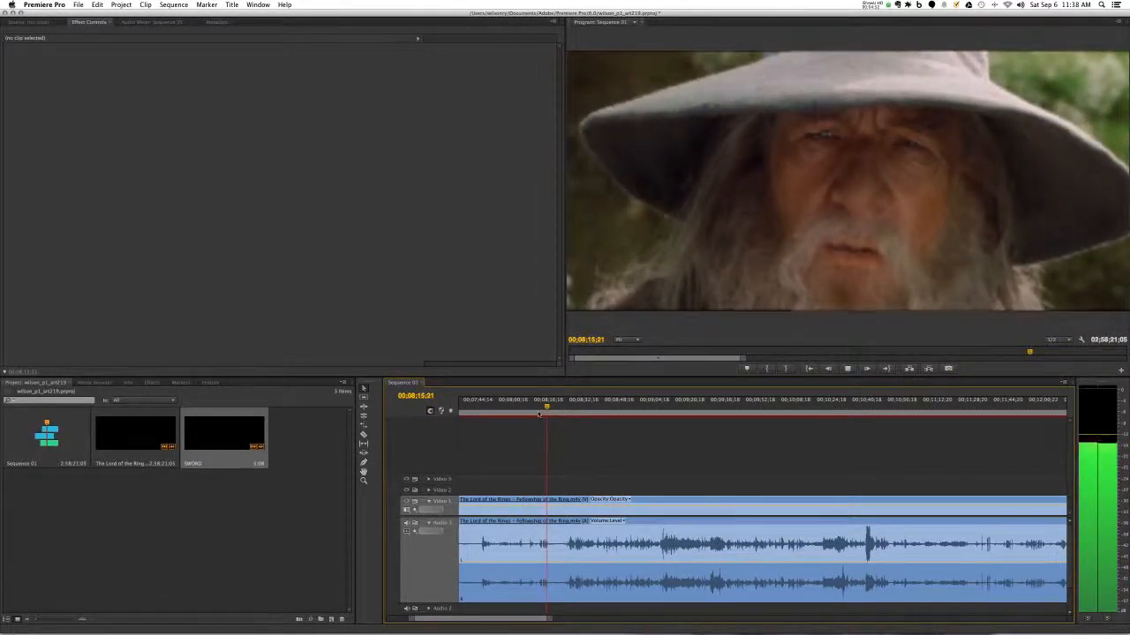
key(space)
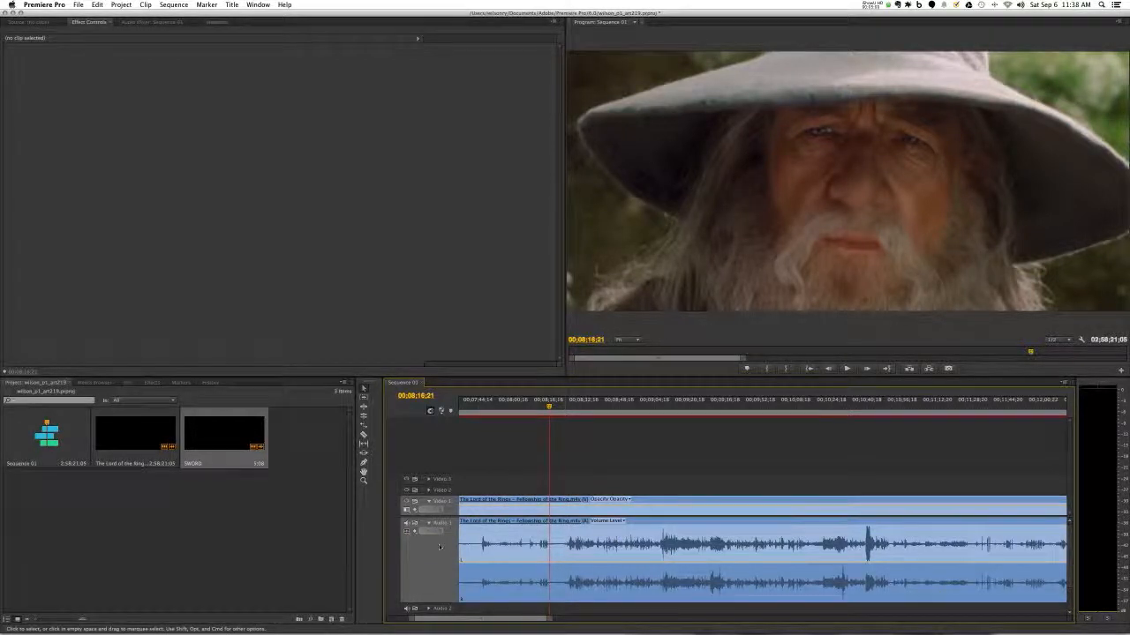
Split the movie with the Razor tool at 00;08;11;14 and 00;08;16;21, and select the segment between the cuts.
click(495, 537)
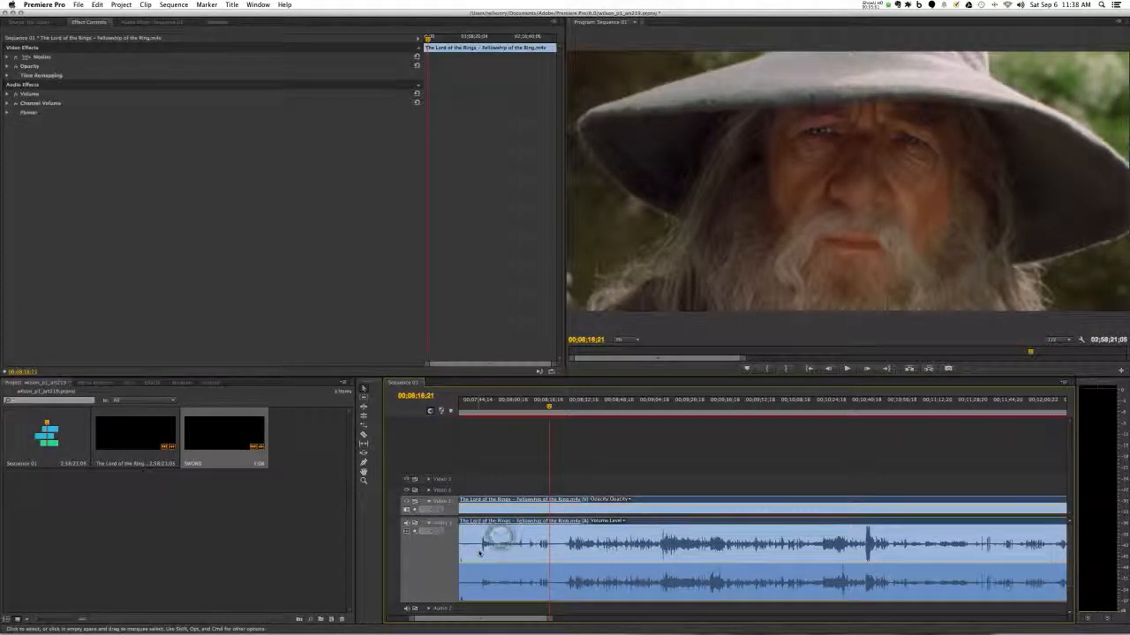
key(c)
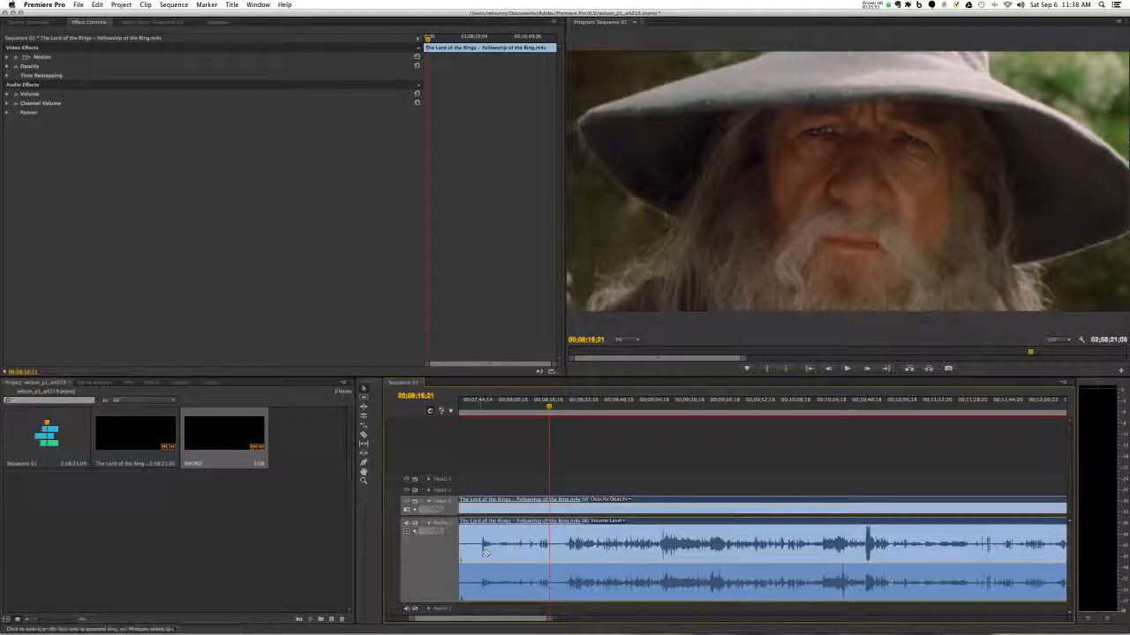
click(539, 543)
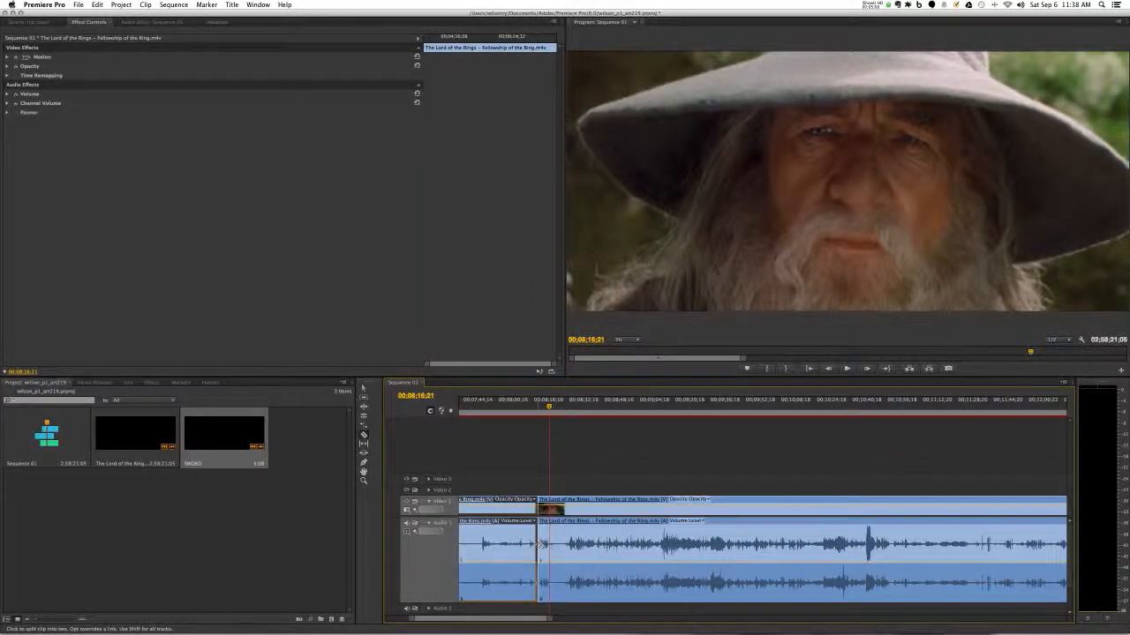
click(549, 544)
key(v)
click(543, 534)
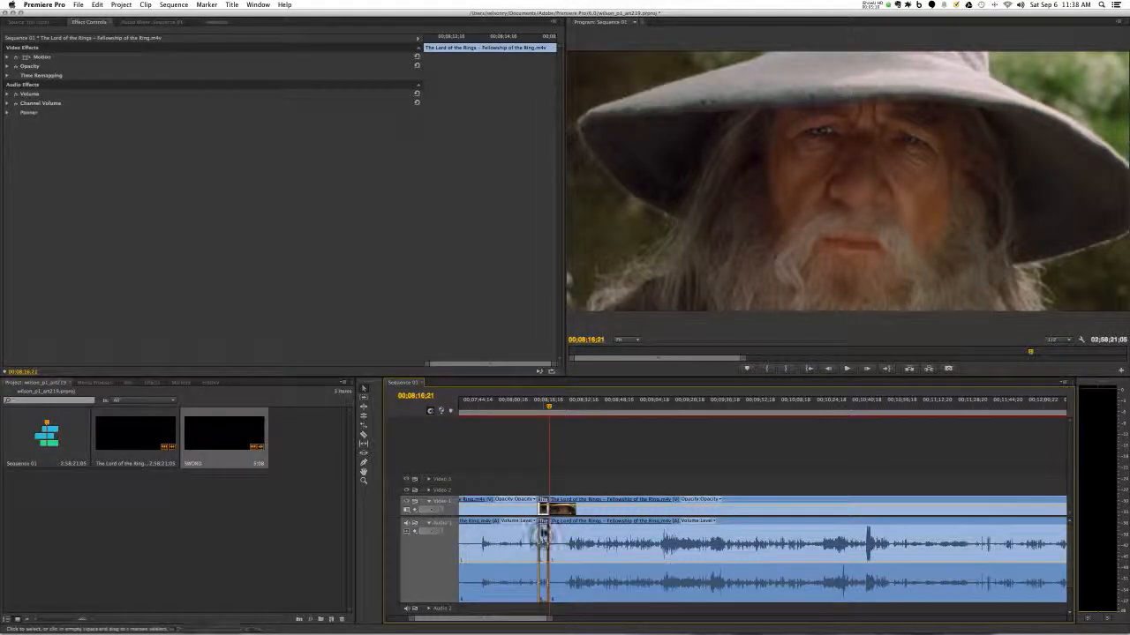
Unlink the video and audio of the segment between the cuts, and select each part separately to check.
click(542, 405)
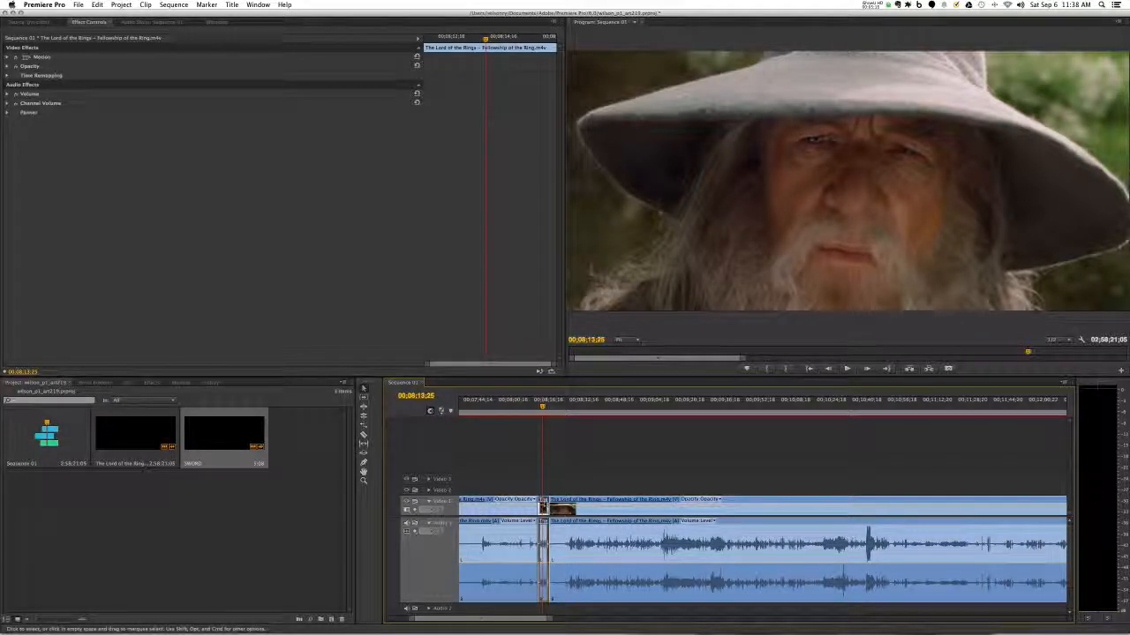
right_click(544, 510)
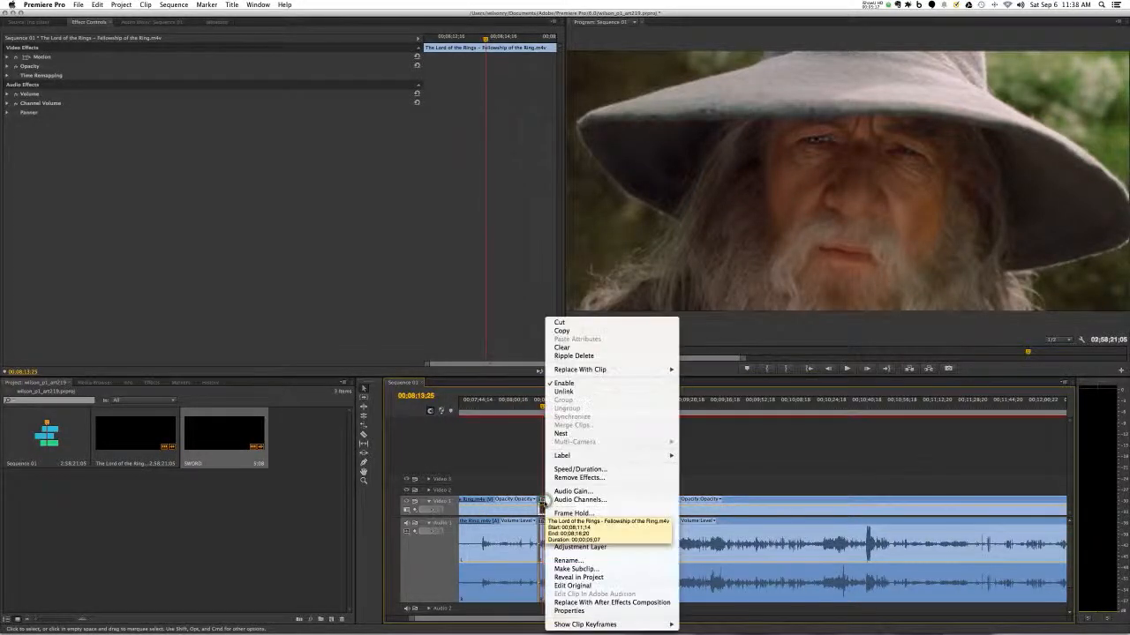
click(559, 392)
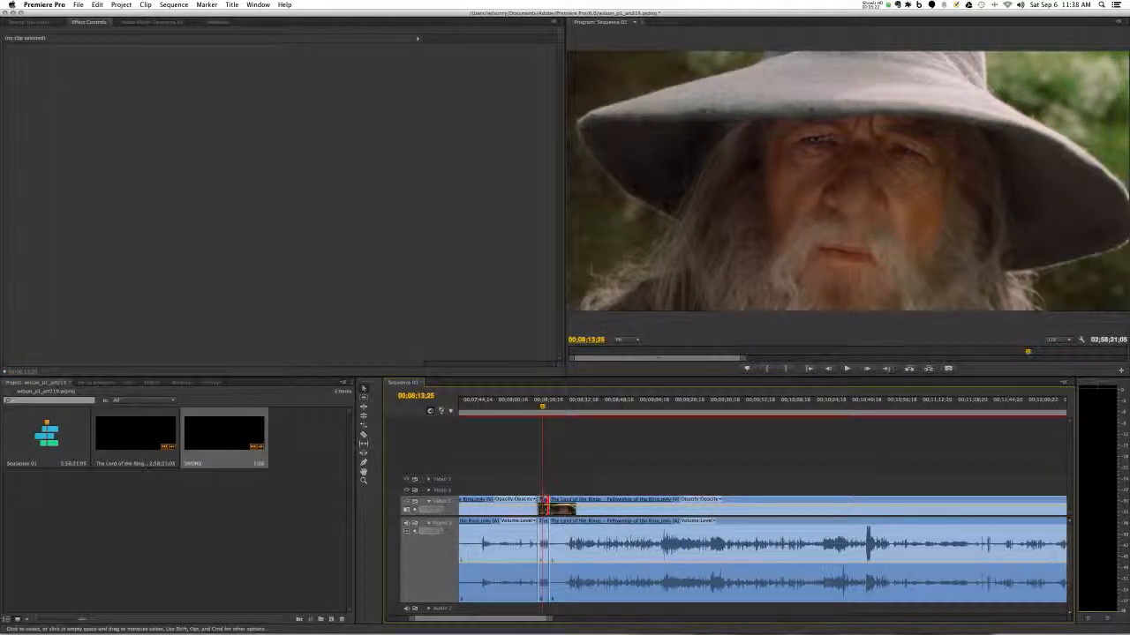
drag(549, 619, 446, 620)
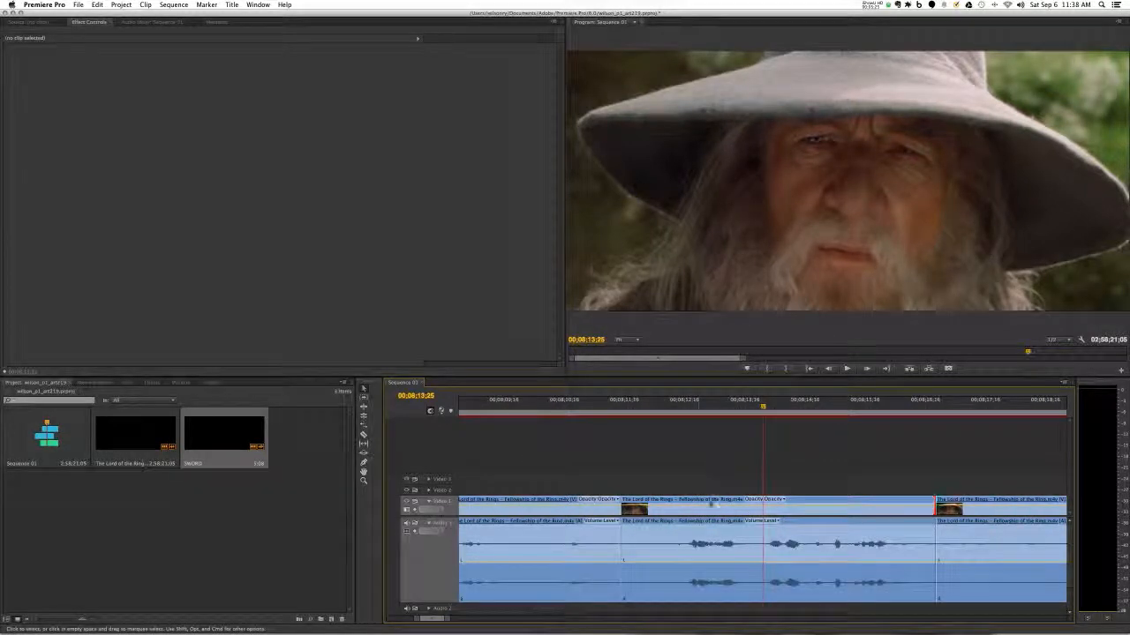
click(710, 503)
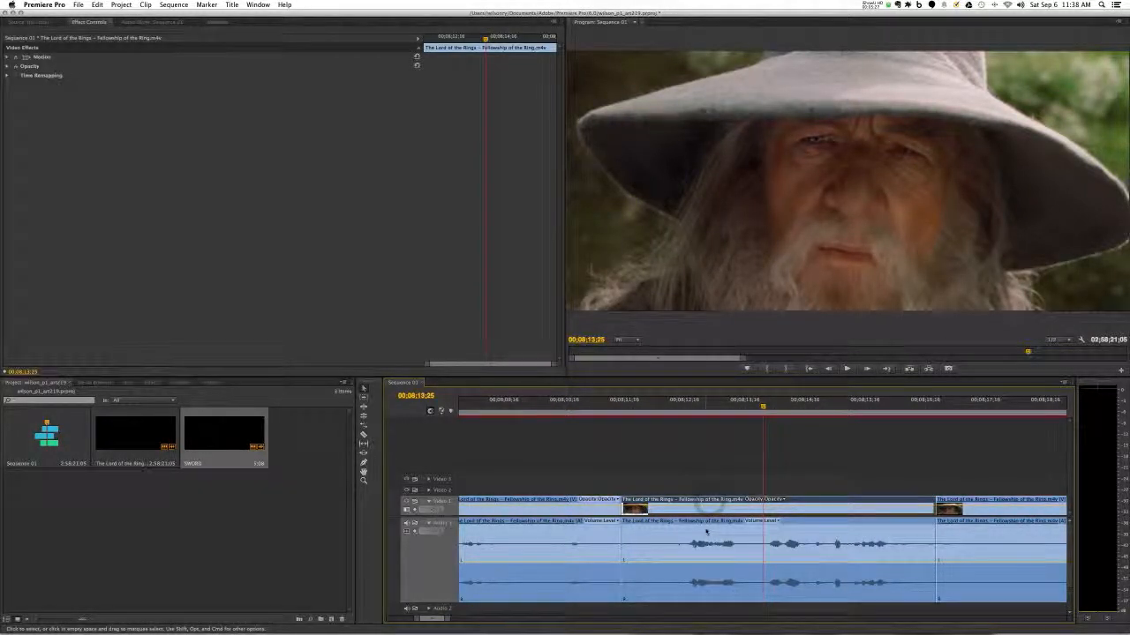
click(706, 531)
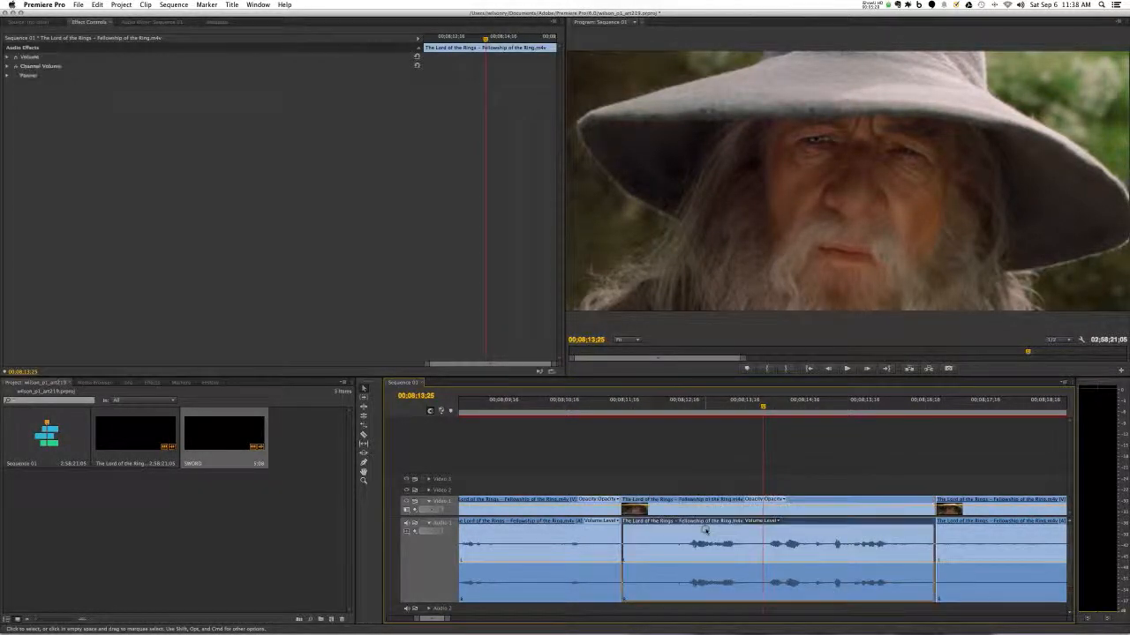
Compare with the still-linked neighbouring clip, then delete only the video part of the unlinked segment.
click(597, 499)
click(561, 482)
click(556, 501)
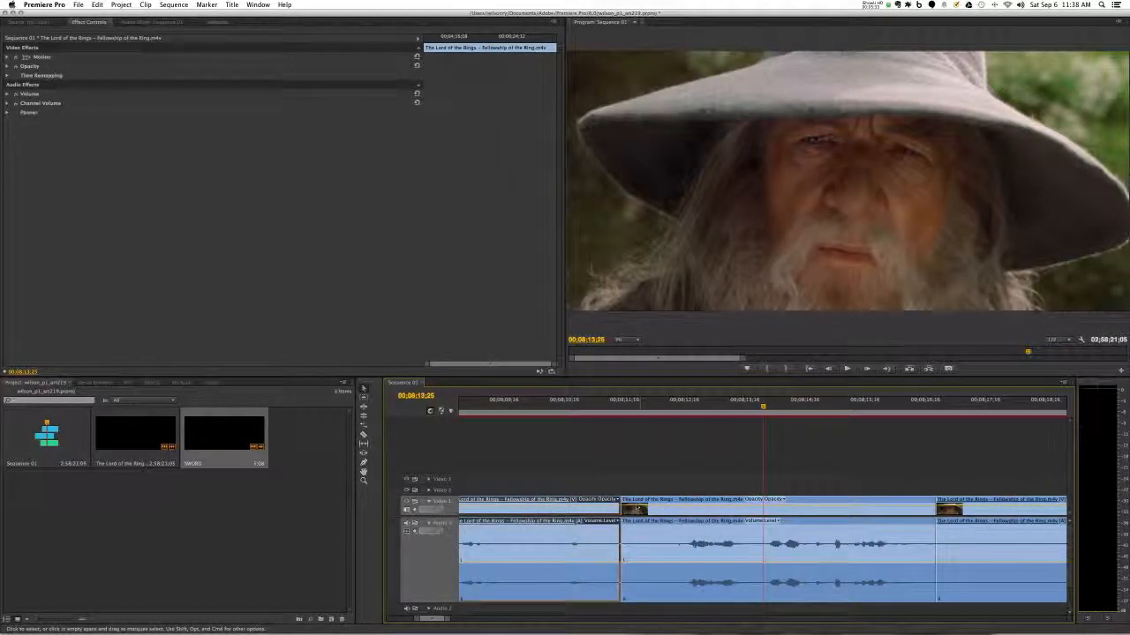
alt+click(635, 510)
key(Delete)
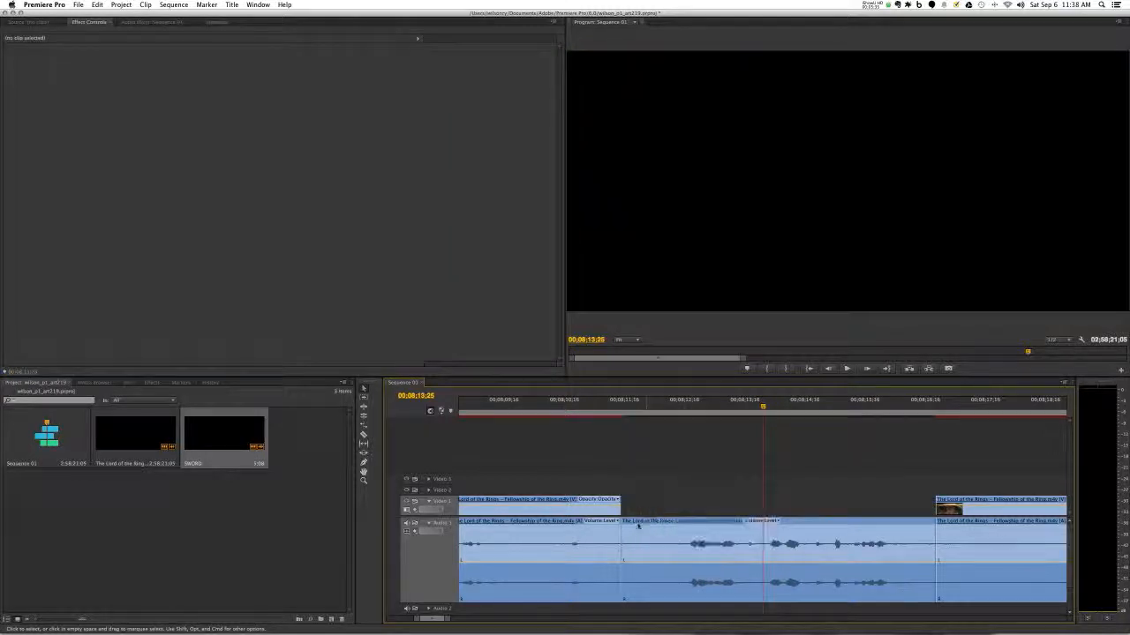
Add the remaining audio segment to the project as its own clip and name it GANDELF TALKS.
click(638, 526)
drag(658, 523, 289, 515)
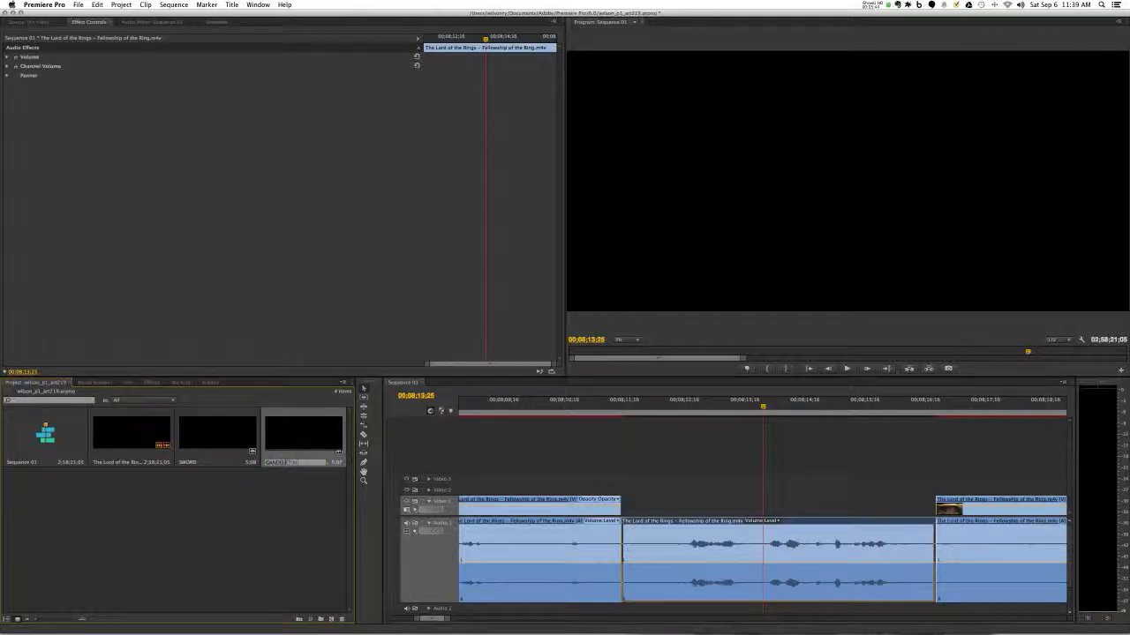
key(Return)
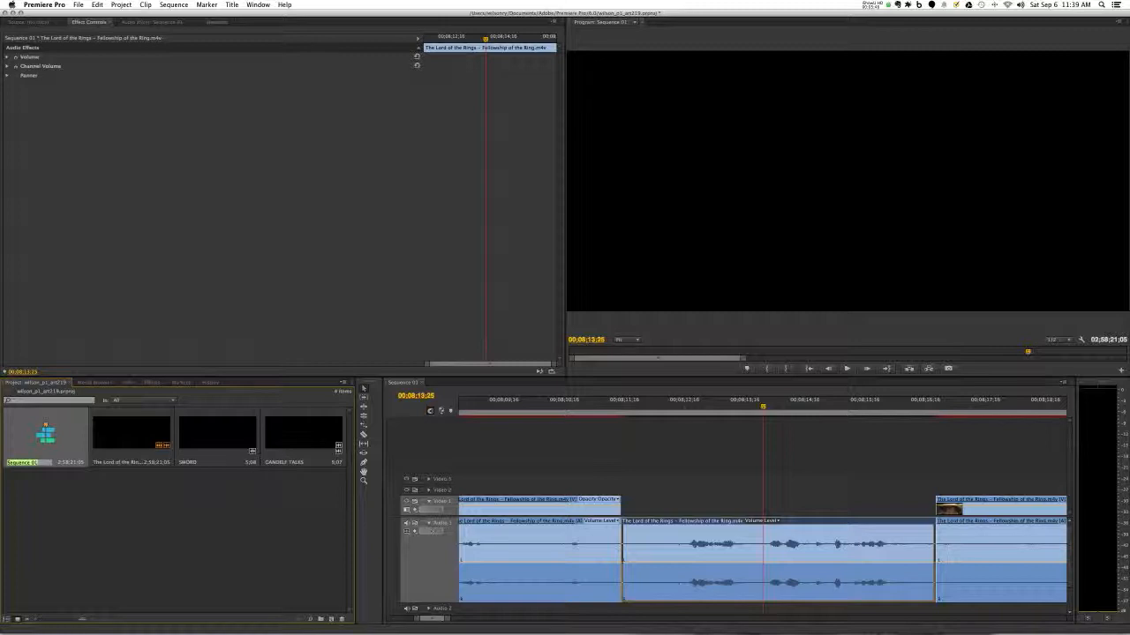
click(297, 437)
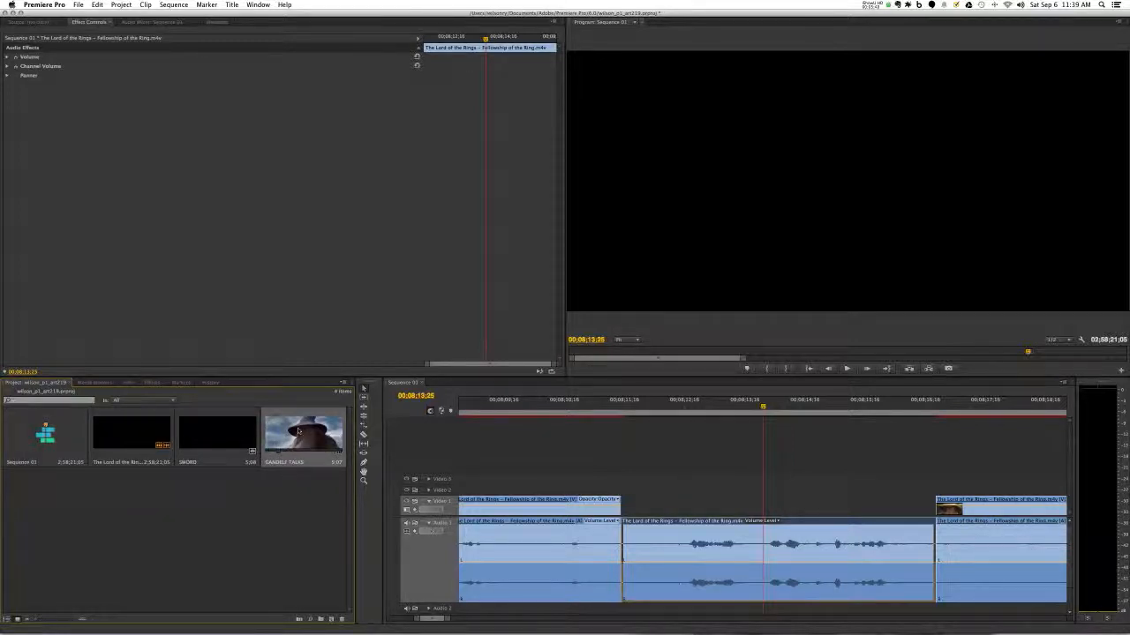
click(307, 483)
click(674, 529)
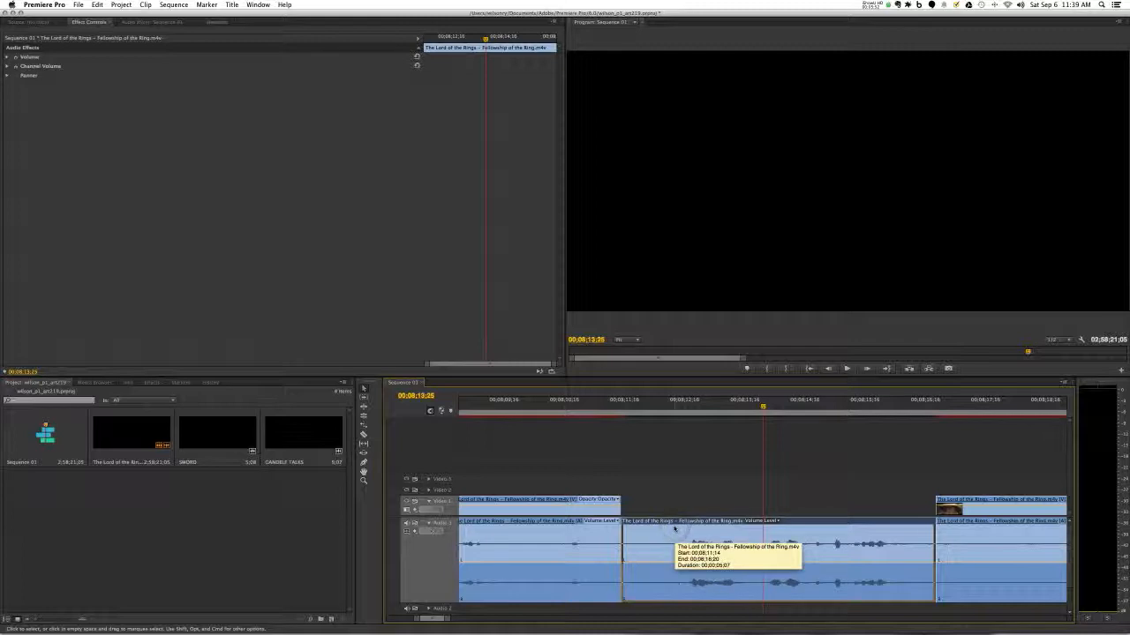
Find the shot of the two hobbits further into the movie and split the clip at 00;58;25;27 with the Razor tool.
drag(446, 621, 579, 621)
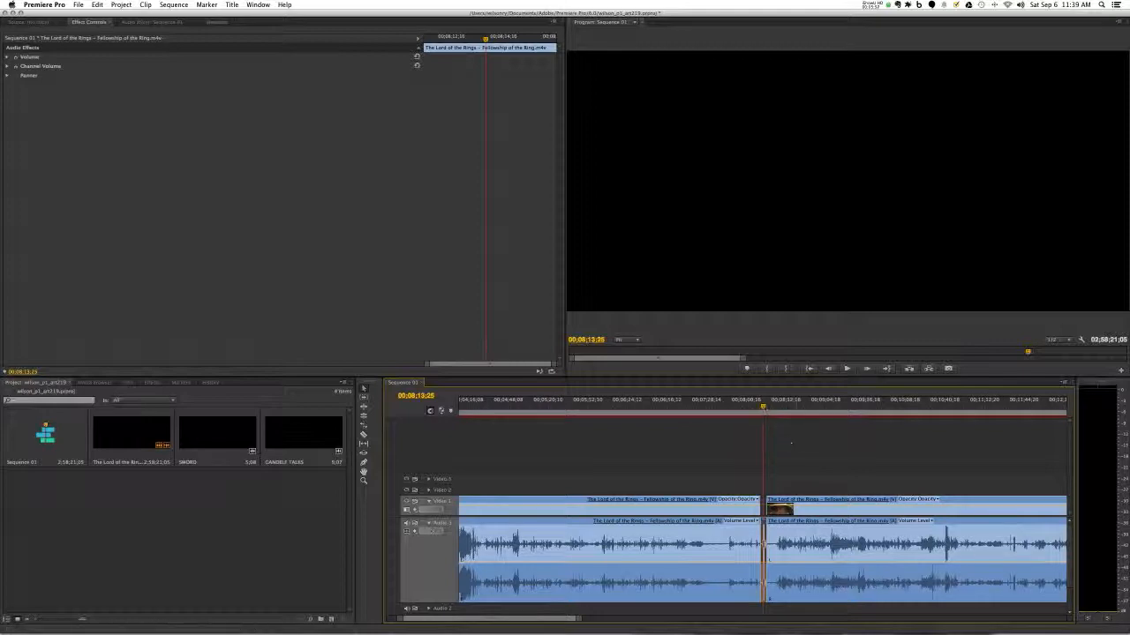
key(space)
drag(830, 409, 844, 408)
drag(553, 619, 687, 618)
click(799, 403)
key(space)
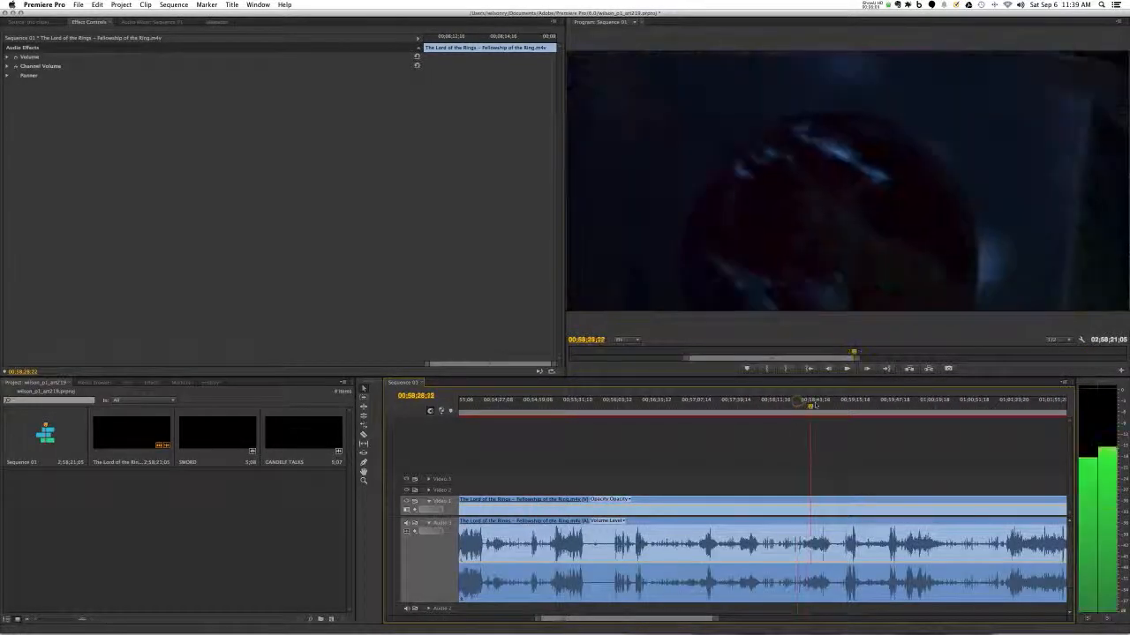
drag(804, 407, 795, 407)
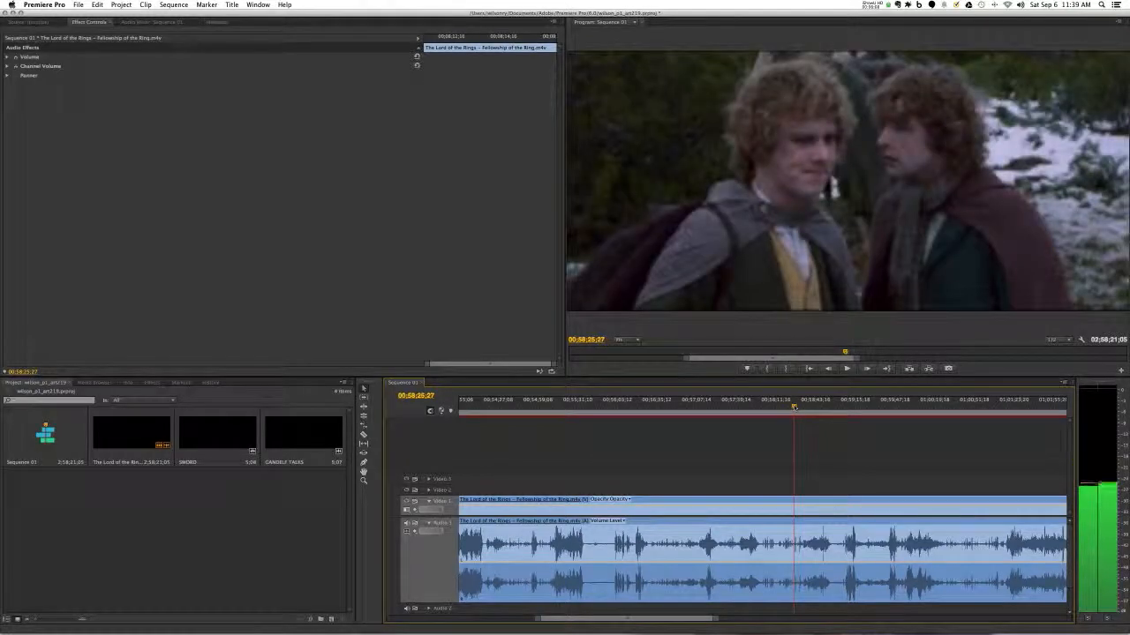
key(c)
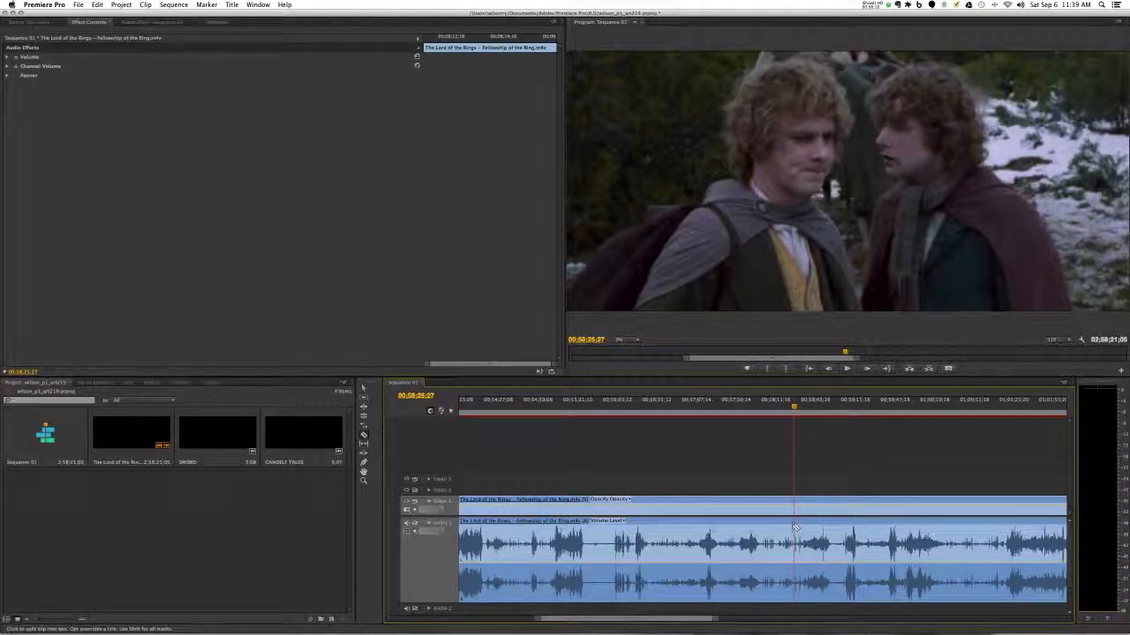
click(796, 528)
Find the end of the two hobbits' shot and split the movie clip at 00;58;33;22.
key(space)
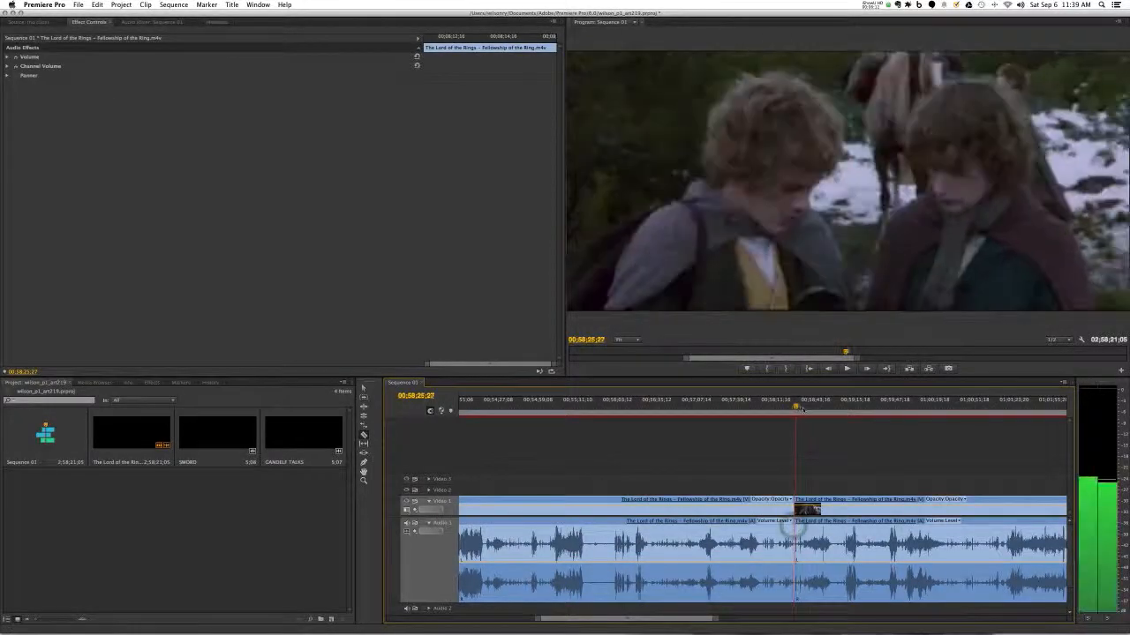
drag(805, 409, 807, 412)
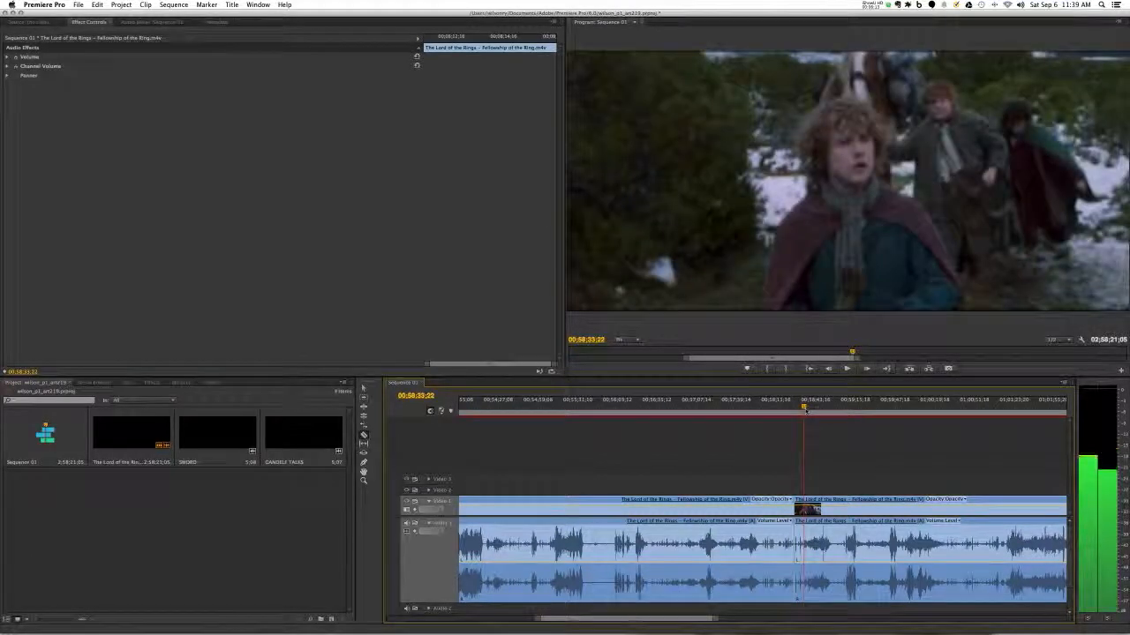
key(v)
Add the segment between the two cuts to the project as its own clip and name it HOBBIT.
click(799, 531)
drag(799, 531, 9, 516)
click(11, 522)
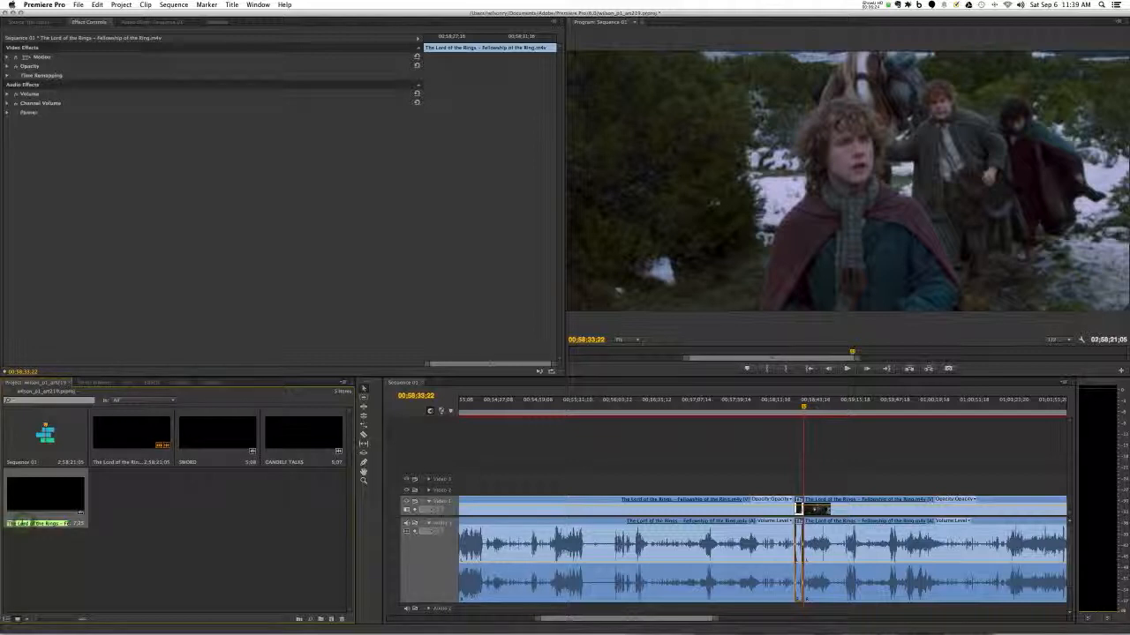
text(HOBBIT)
key(Return)
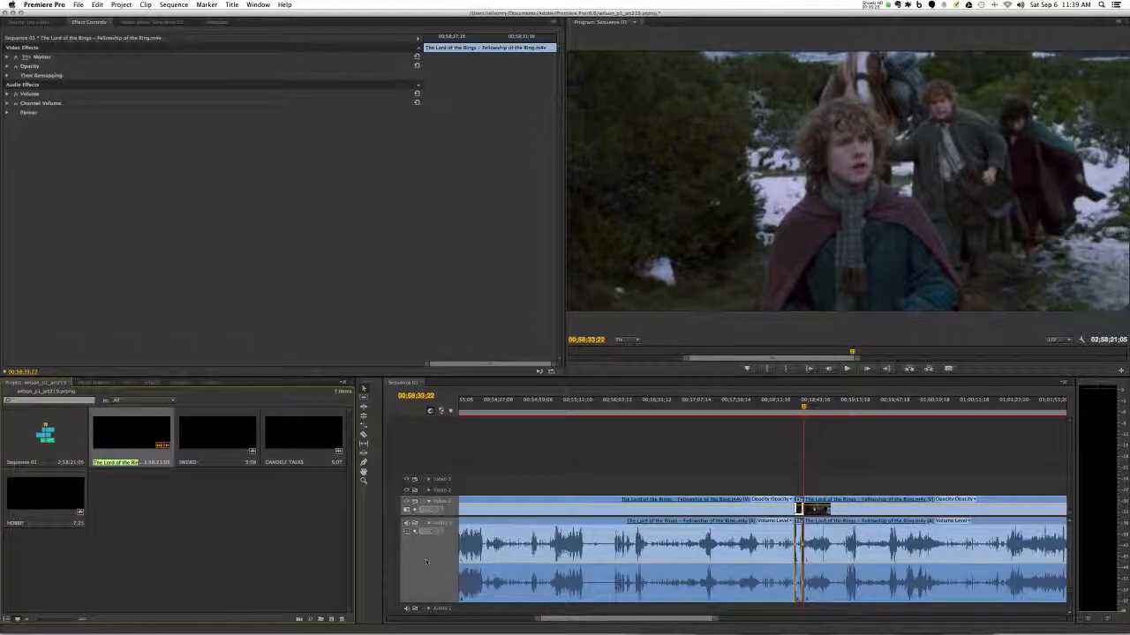
Delete all remaining movie segments from the sequence and return the playhead to the start.
drag(713, 619, 895, 620)
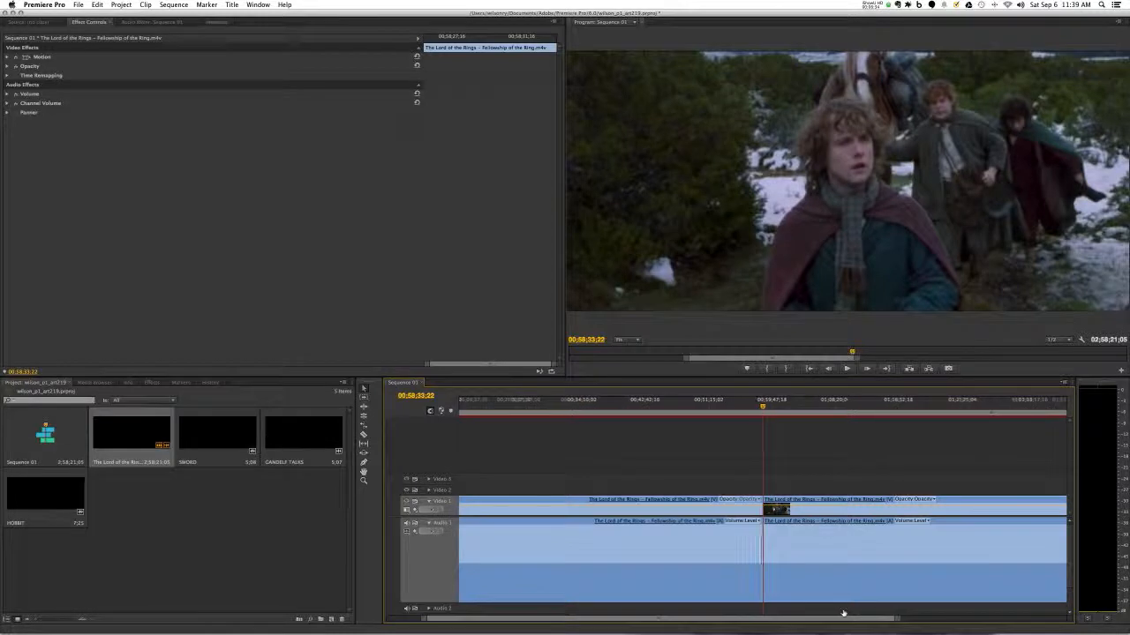
key(Delete)
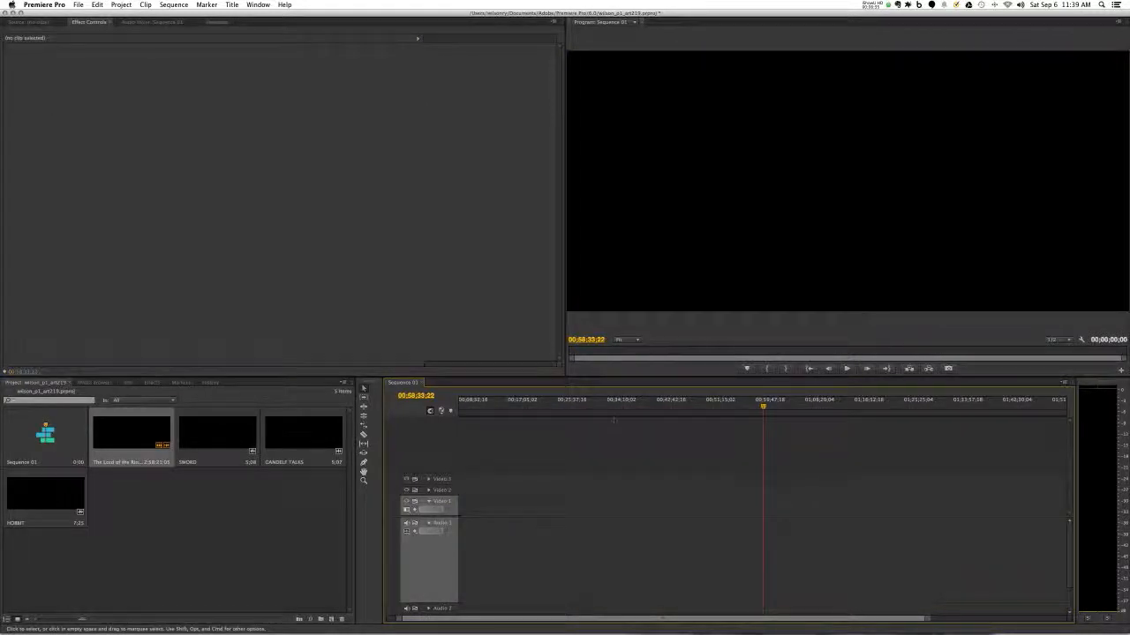
drag(514, 619, 489, 620)
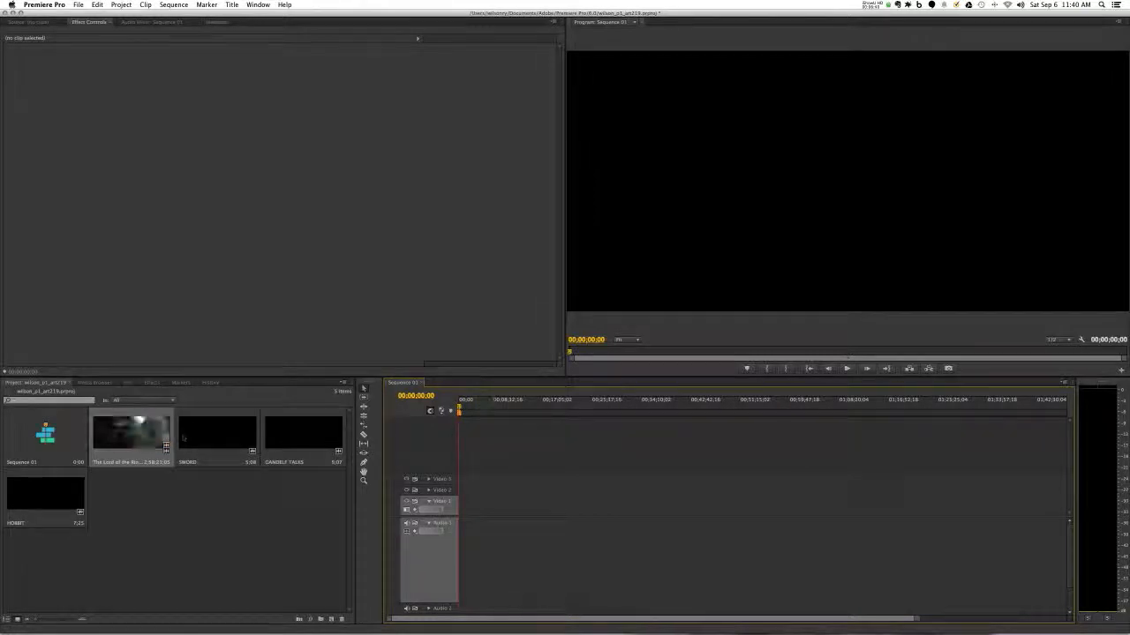
Place the SWORD clip at the very start of the empty sequence, keeping the existing sequence settings.
drag(190, 437, 484, 507)
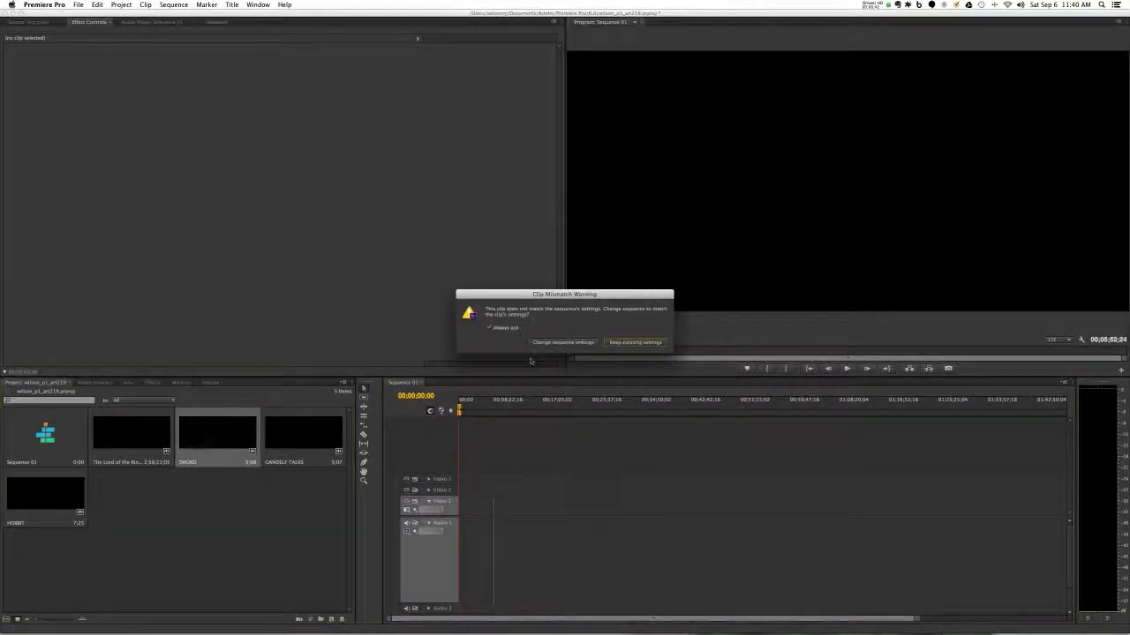
click(634, 343)
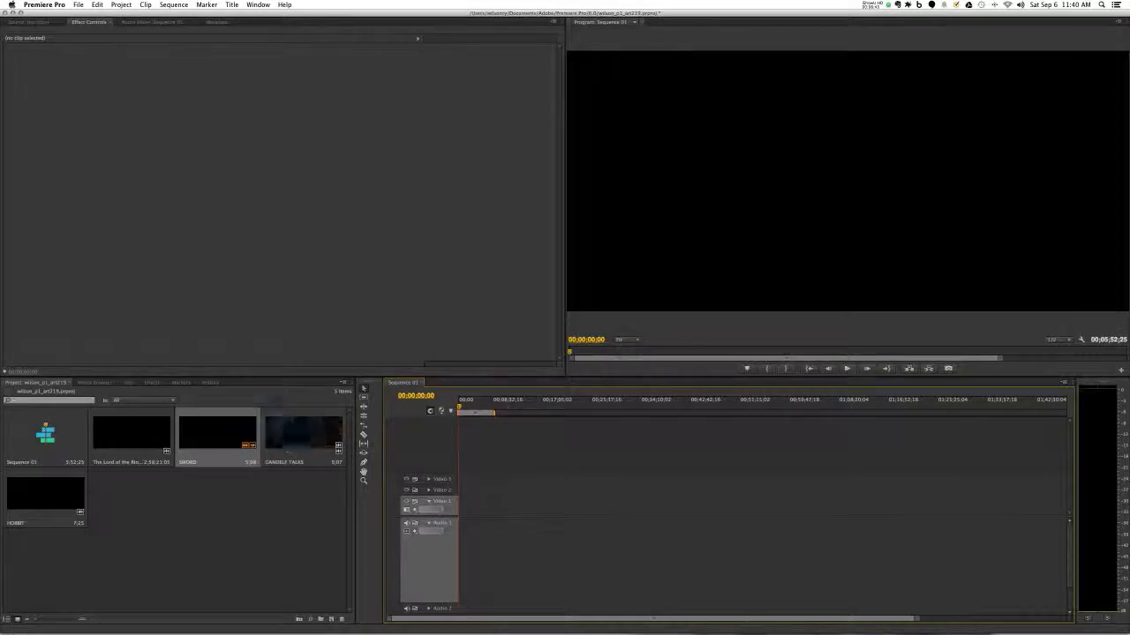
drag(916, 621, 693, 620)
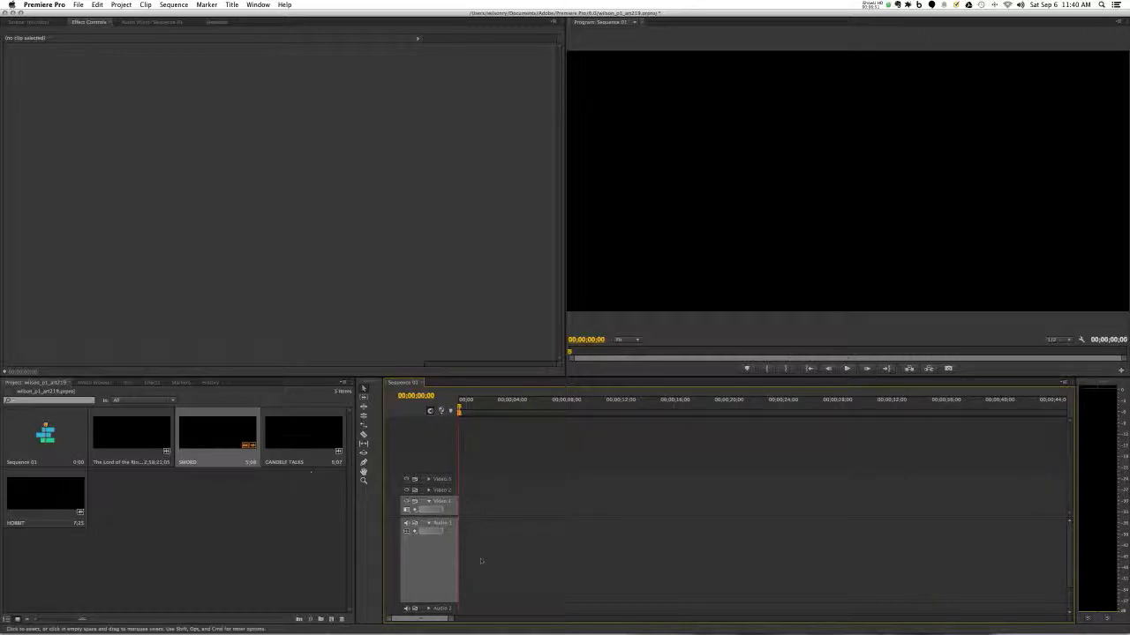
drag(379, 494, 481, 510)
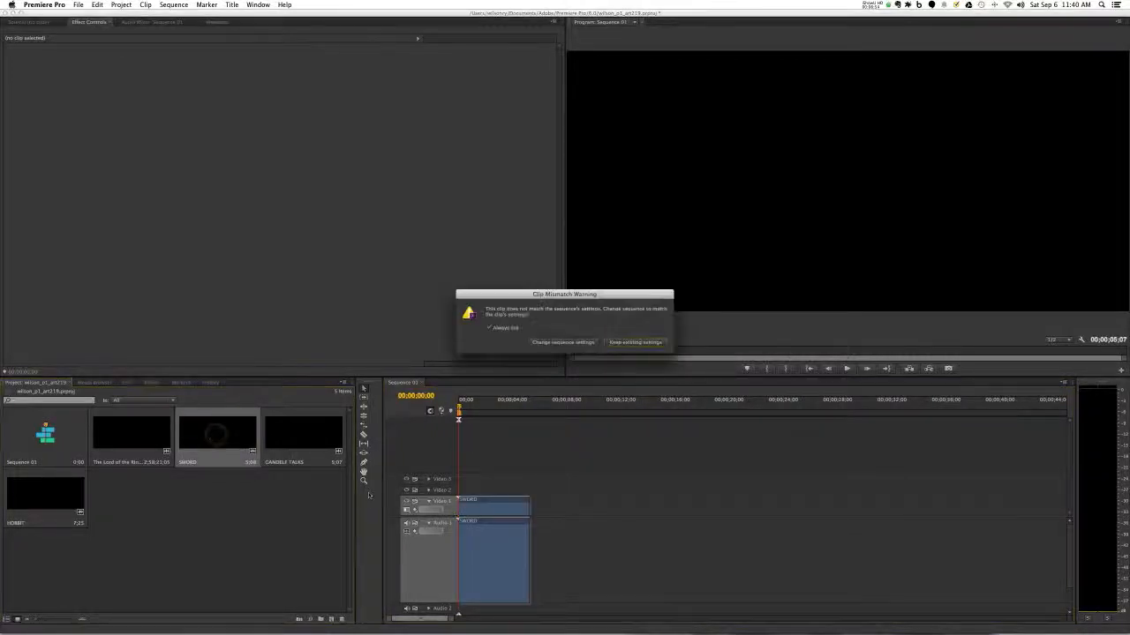
click(621, 342)
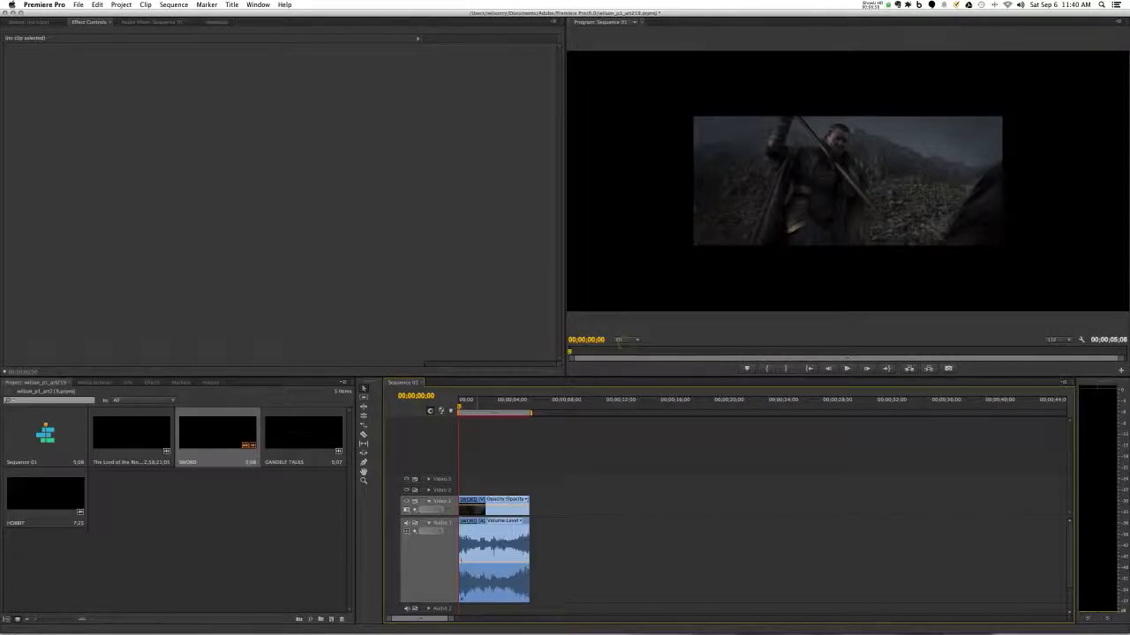
Add the HOBBIT clip to the sequence and arrange it at the start, ahead of the SWORD clip.
drag(37, 500, 737, 521)
click(648, 502)
click(642, 503)
drag(656, 509, 525, 510)
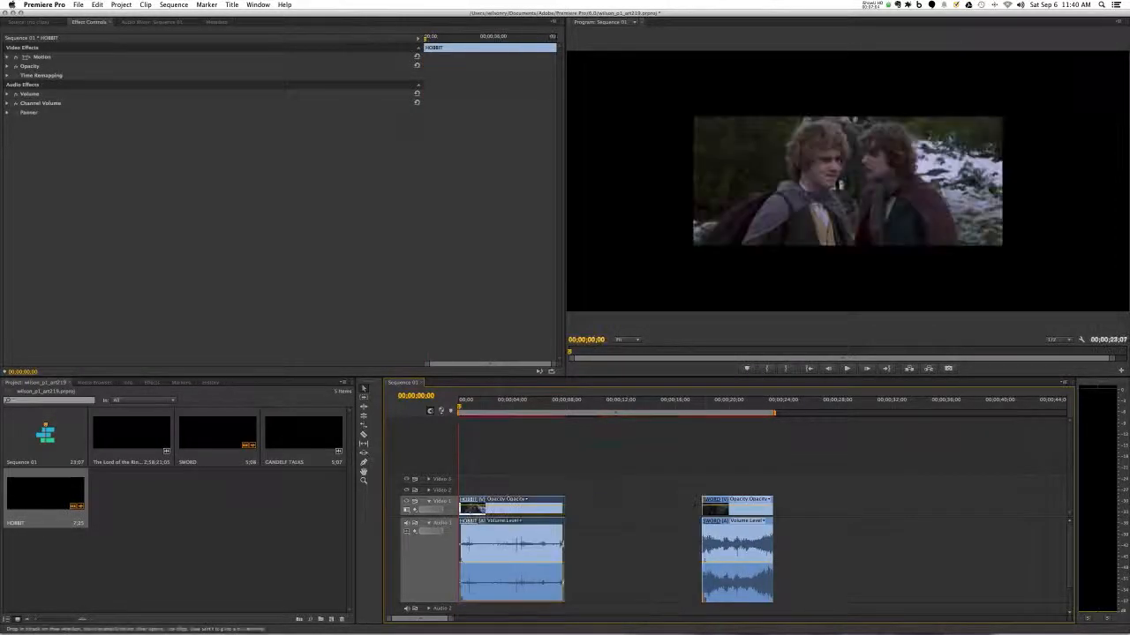
Close the gap by moving the SWORD clip directly behind HOBBIT, and play up to the cut between them.
click(731, 503)
click(725, 505)
drag(718, 506, 581, 507)
key(space)
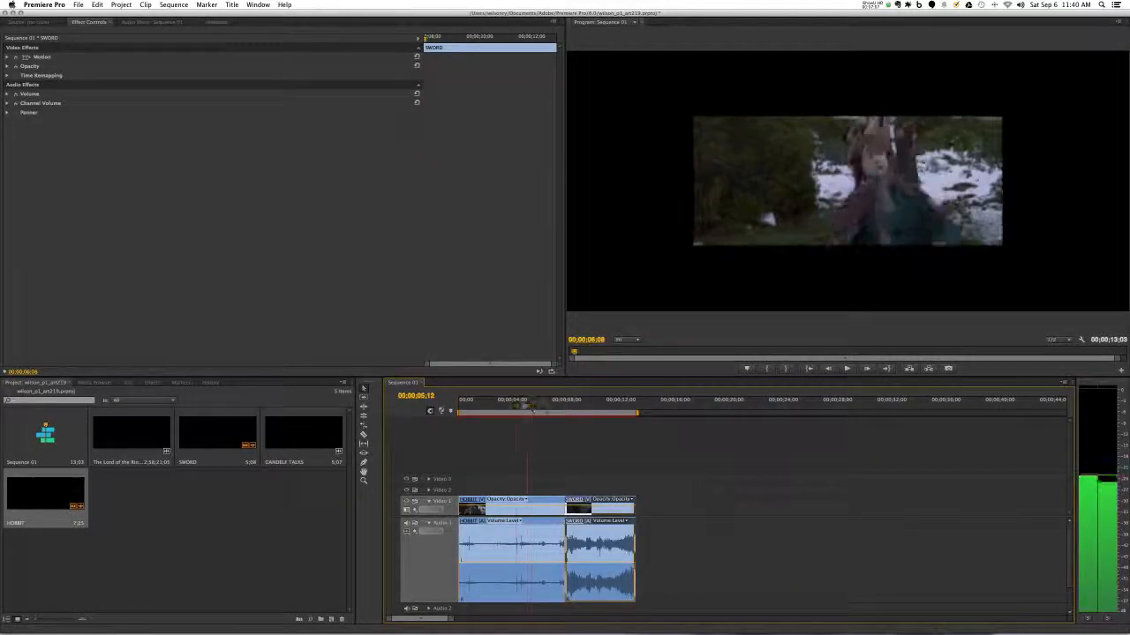
drag(503, 412, 562, 415)
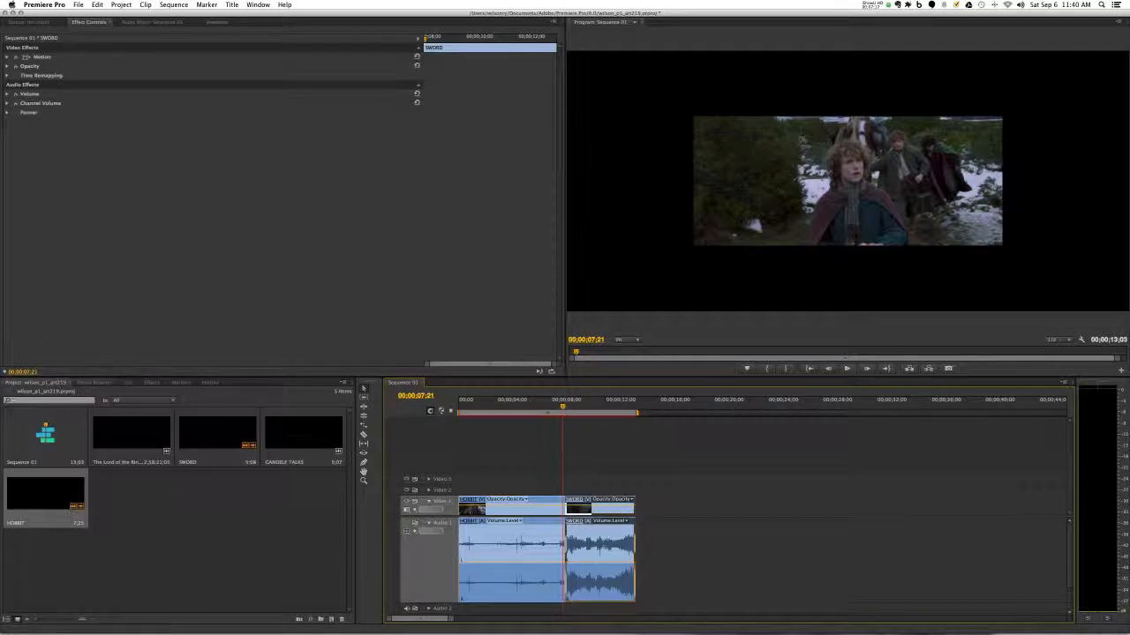
Search the effects for "diss" and apply a Cross Dissolve to the cut between HOBBIT and SWORD.
click(154, 384)
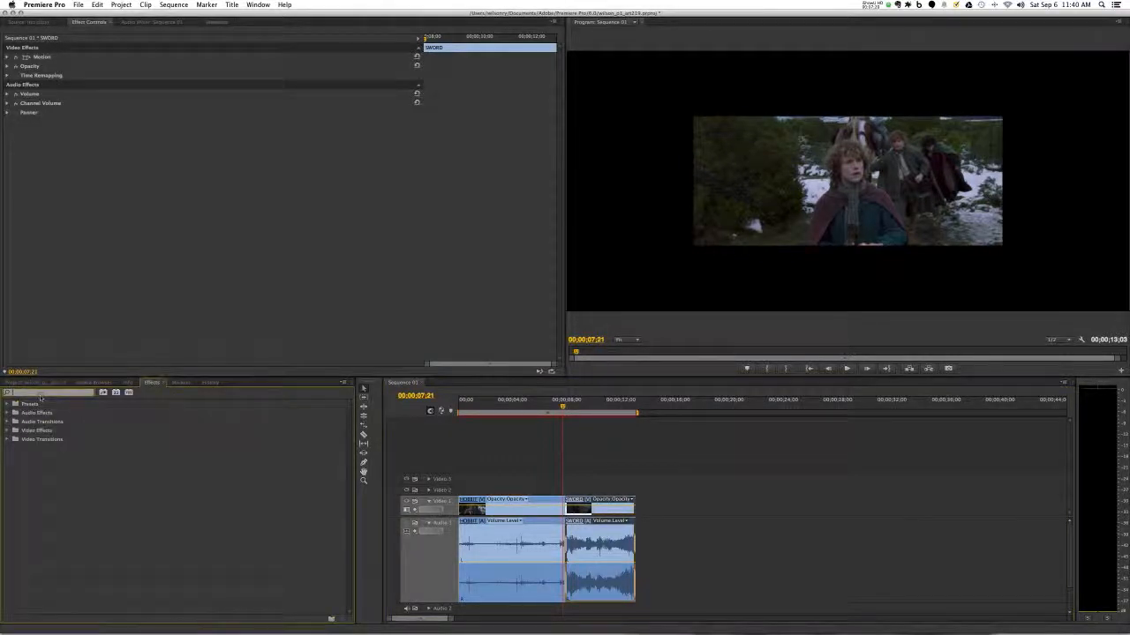
text(diss)
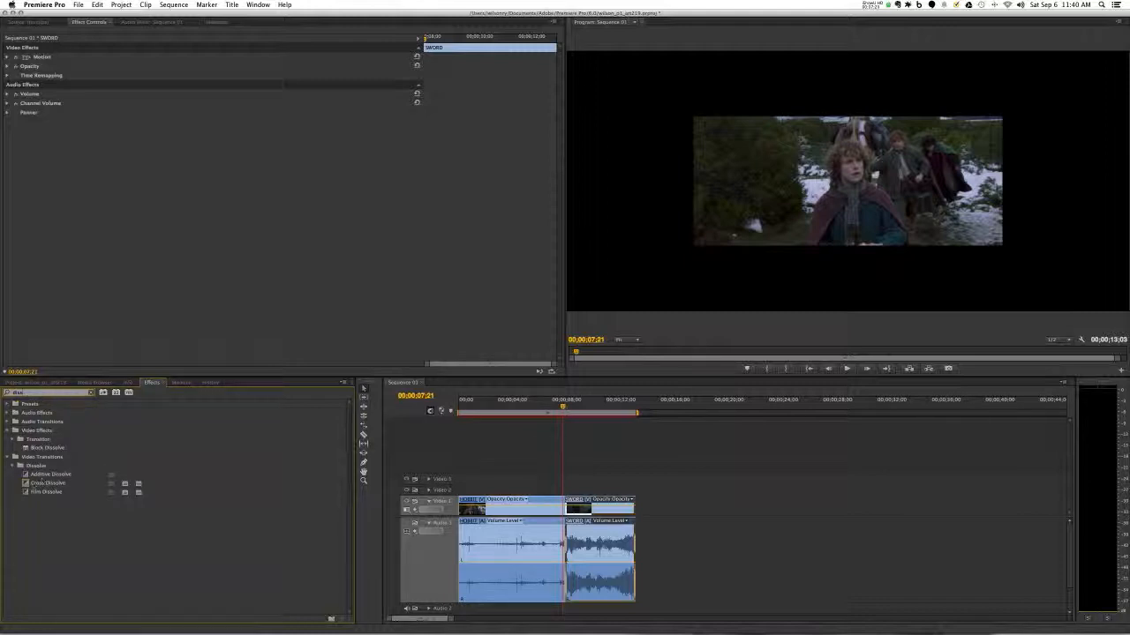
drag(48, 483, 566, 509)
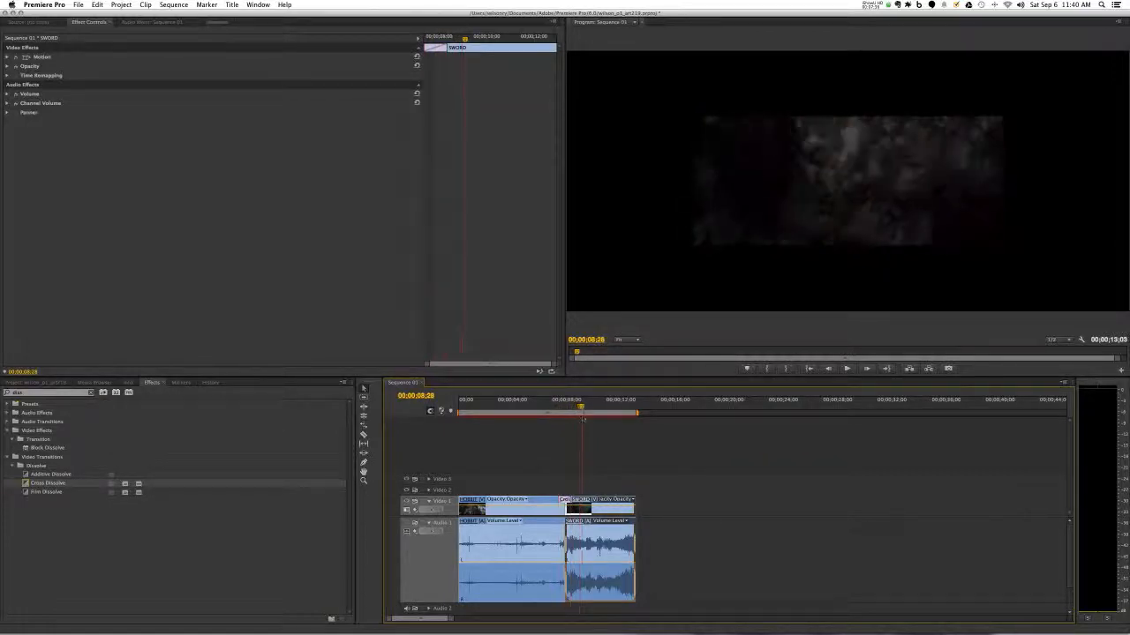
Shift the HOBBIT and SWORD clips together so that HOBBIT starts at 00;00;03;00.
key(Home)
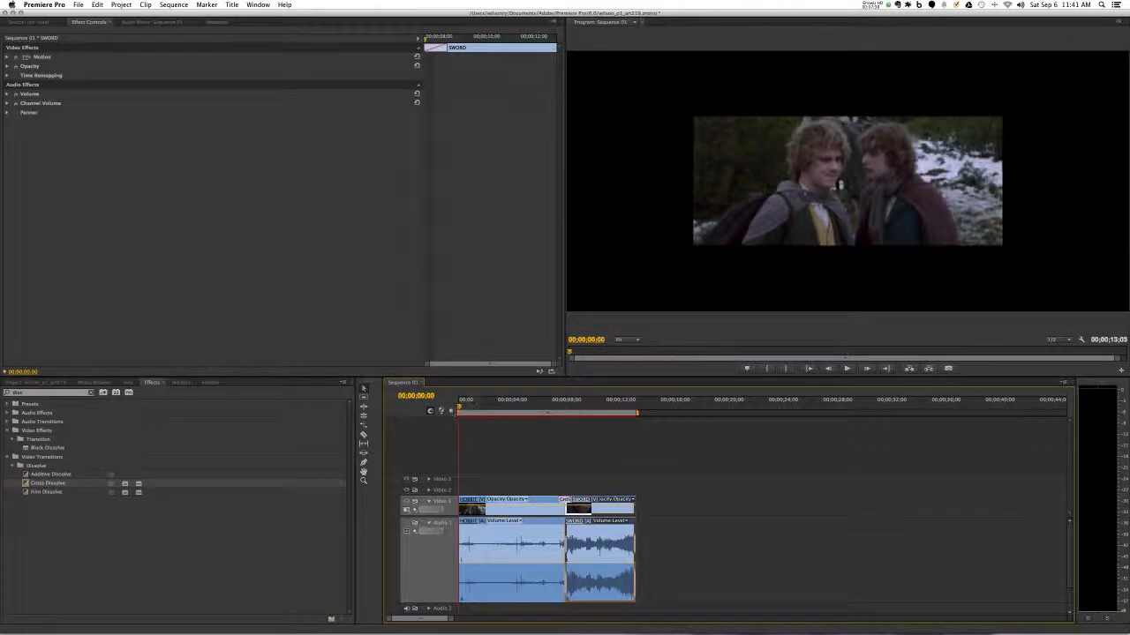
drag(497, 482, 644, 522)
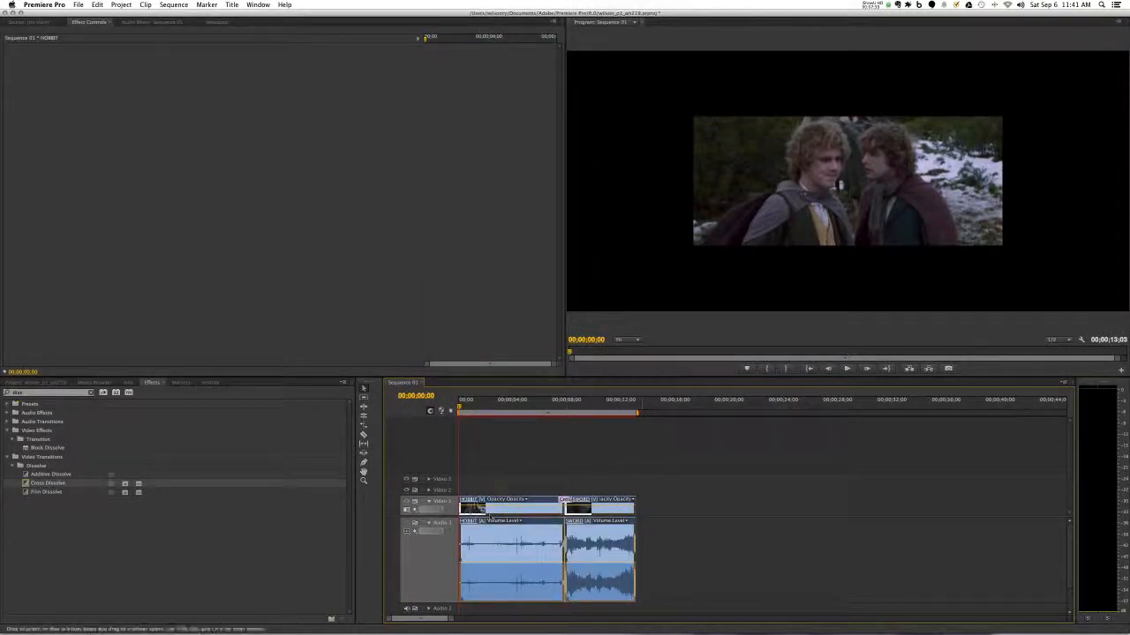
mouse_move(484, 506)
mouse_down()
mouse_move(493, 505)
mouse_move(481, 508)
mouse_up()
key(space)
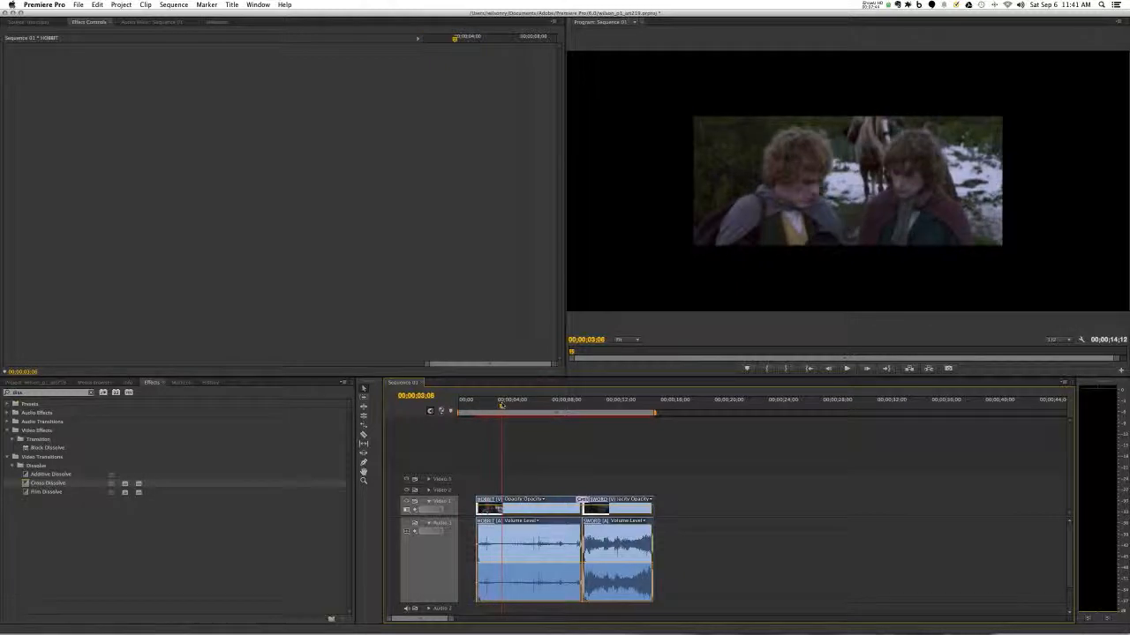
drag(501, 405, 499, 406)
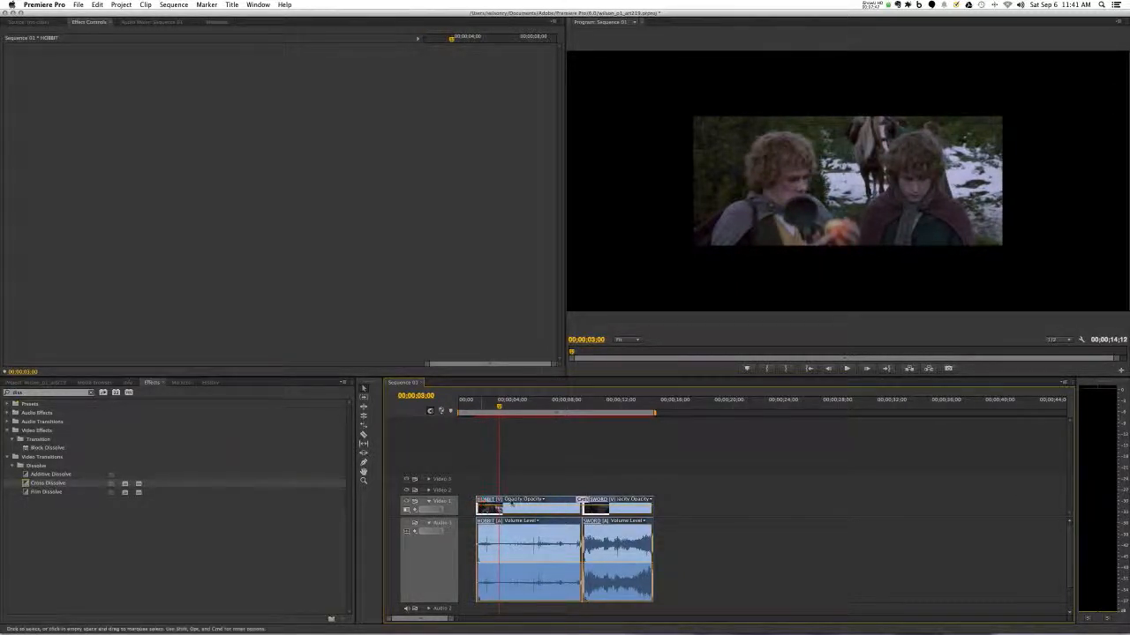
click(543, 500)
click(544, 500)
drag(553, 502, 574, 501)
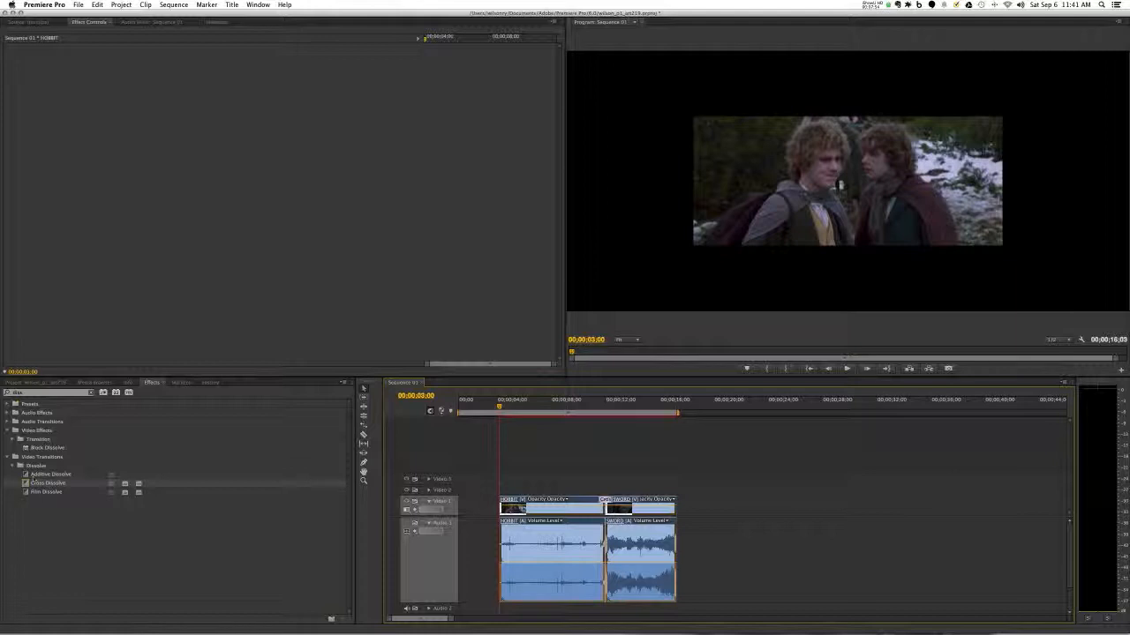
Apply a Cross Dissolve to the start of the HOBBIT clip and scrub through both transitions.
drag(34, 482, 504, 507)
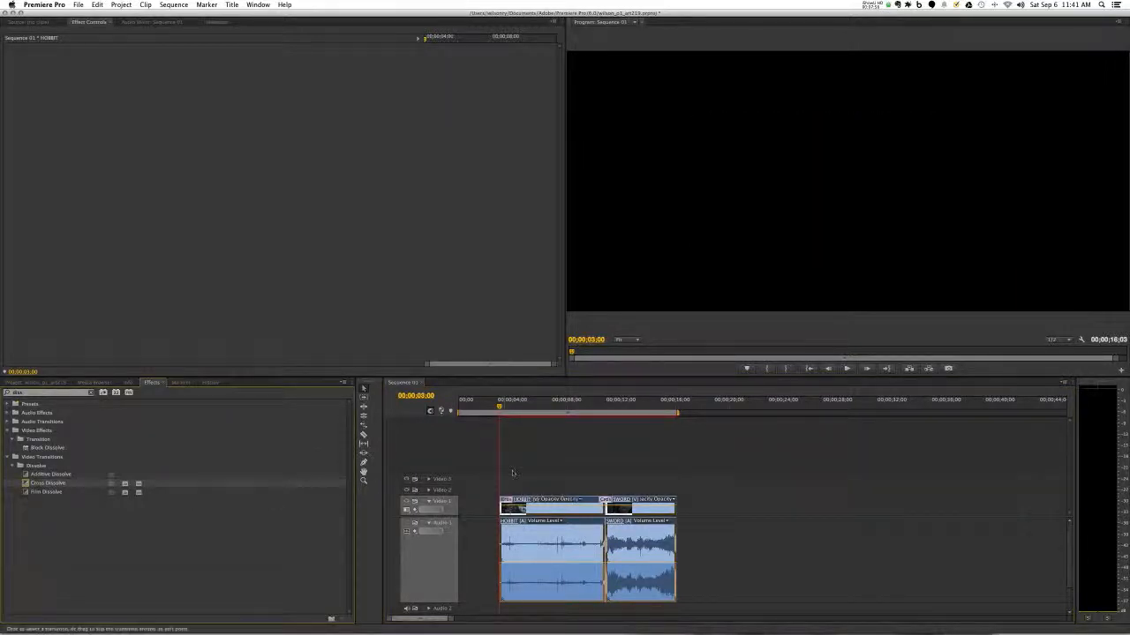
drag(499, 408, 653, 425)
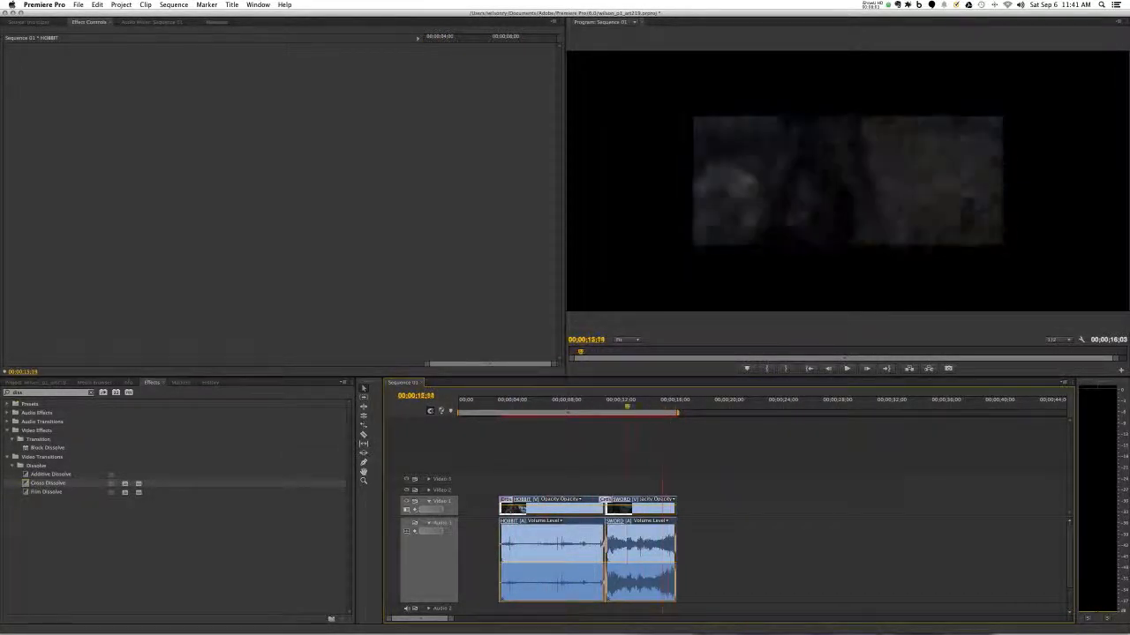
drag(603, 406, 525, 407)
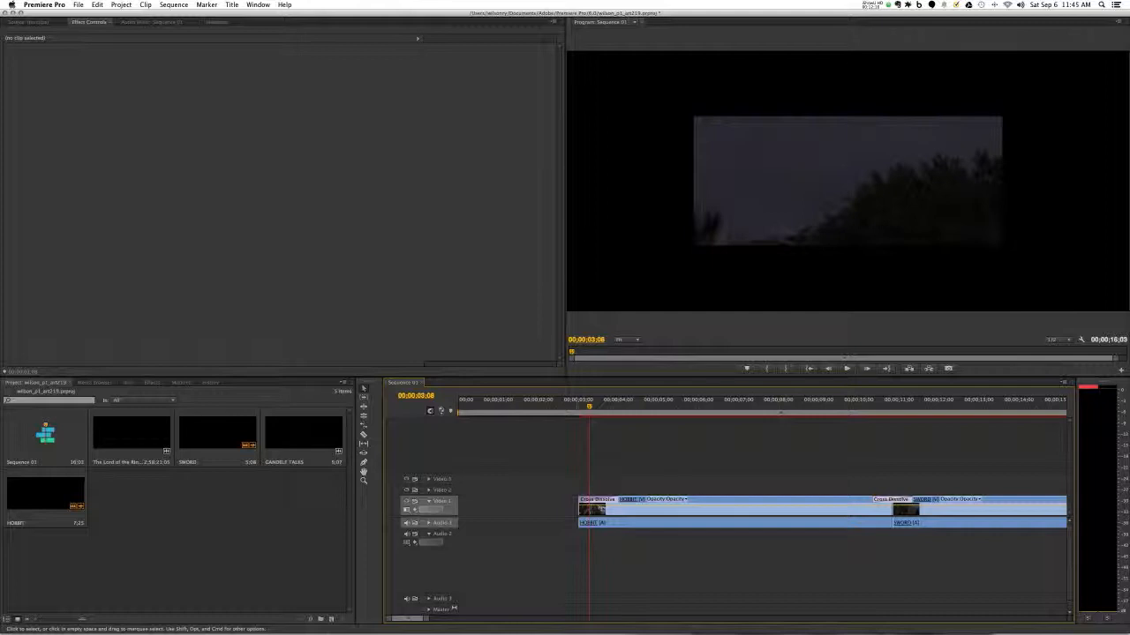
Play the HOBBIT clip and park the playhead at 00;00;07;23, where the apple hits the hobbit's head.
key(space)
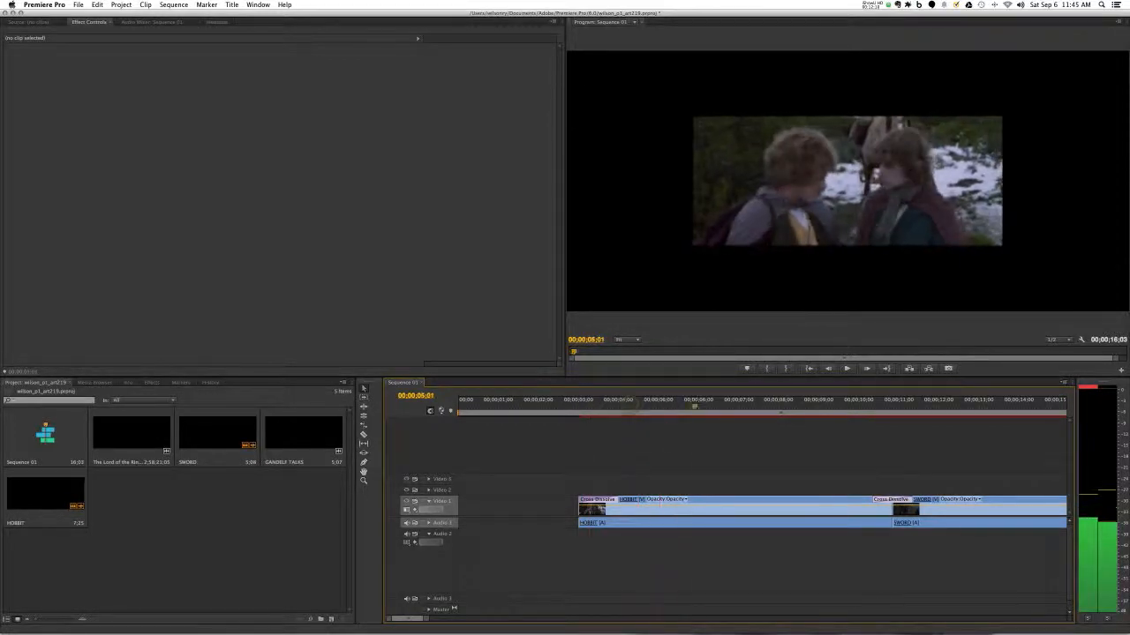
drag(779, 411, 775, 412)
key(Left)
key(Left)
key(Left)
key(Left)
key(Right)
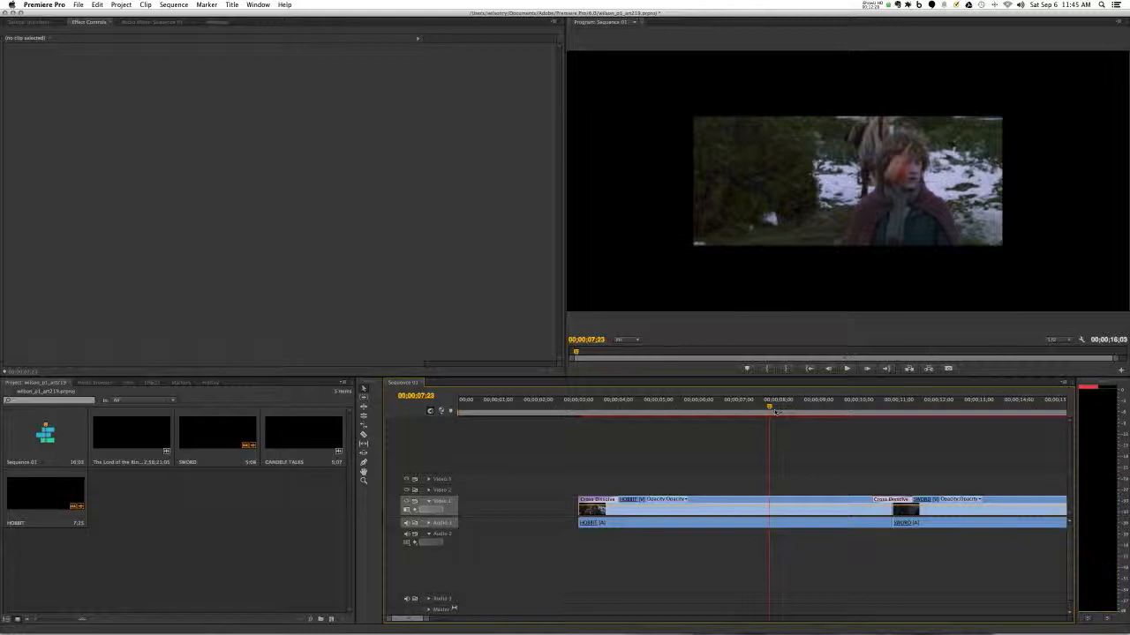
Import the sound effect 161122__reelworldstudio__cartoon-boing.wav from the Downloads folder.
click(78, 5)
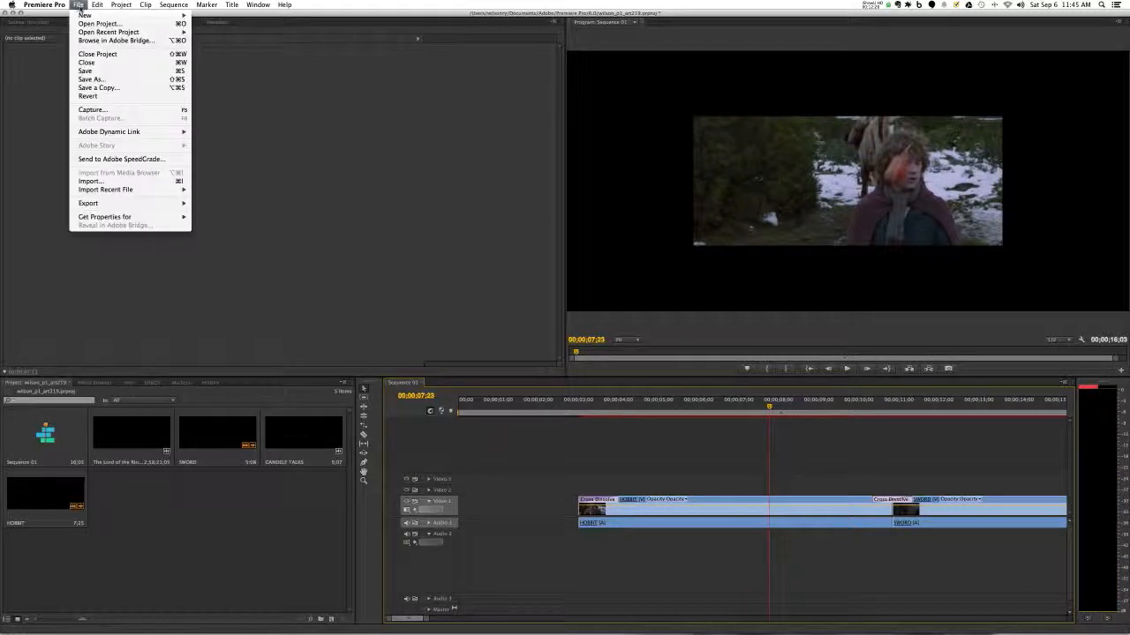
click(92, 181)
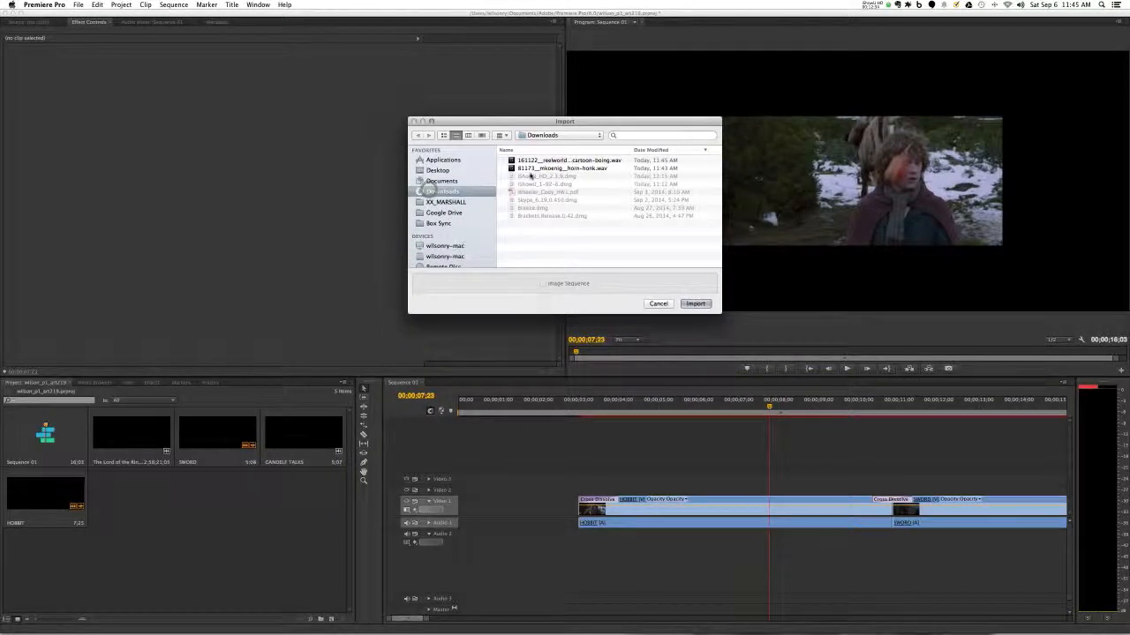
click(582, 161)
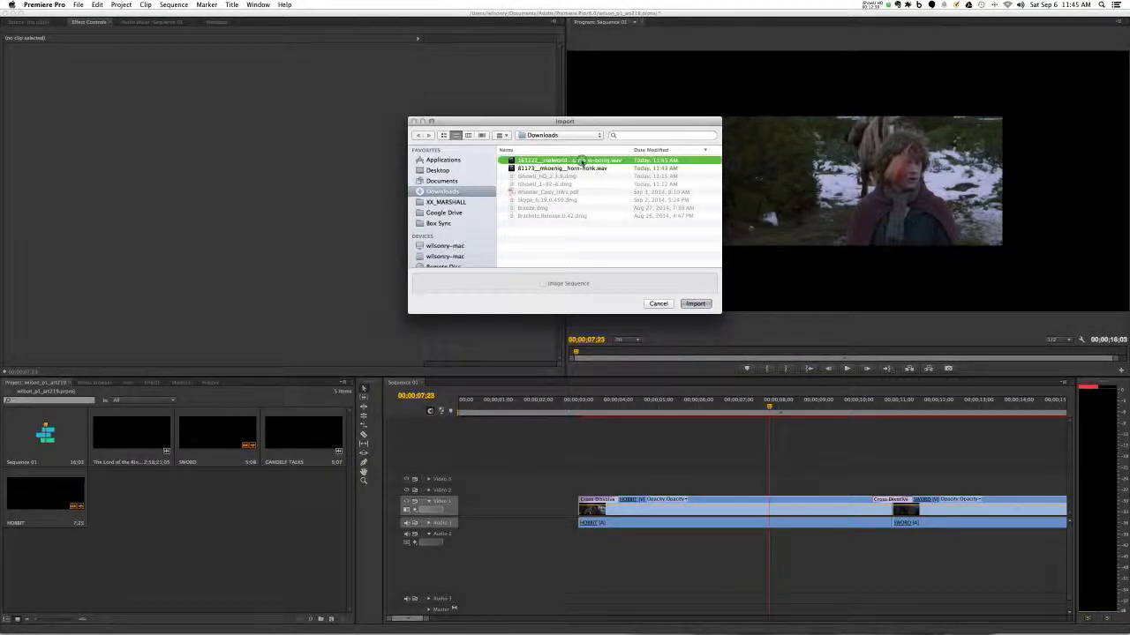
click(695, 303)
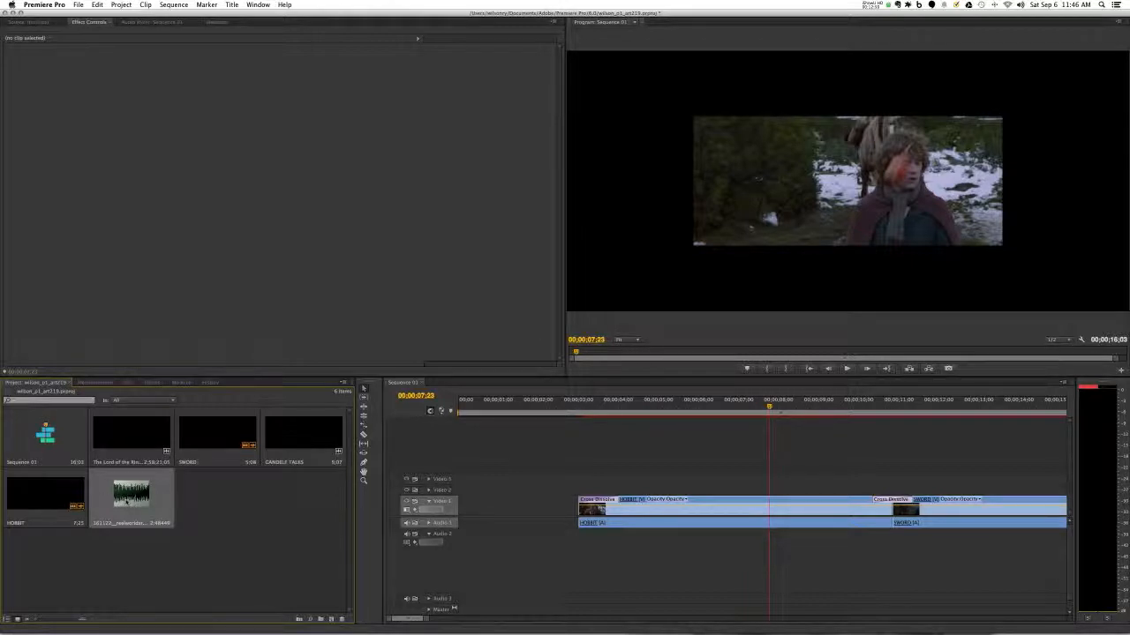
Place the cartoon-boing sound on Audio 2 with its start at 00;00;07;23, and select that track.
drag(127, 499, 747, 562)
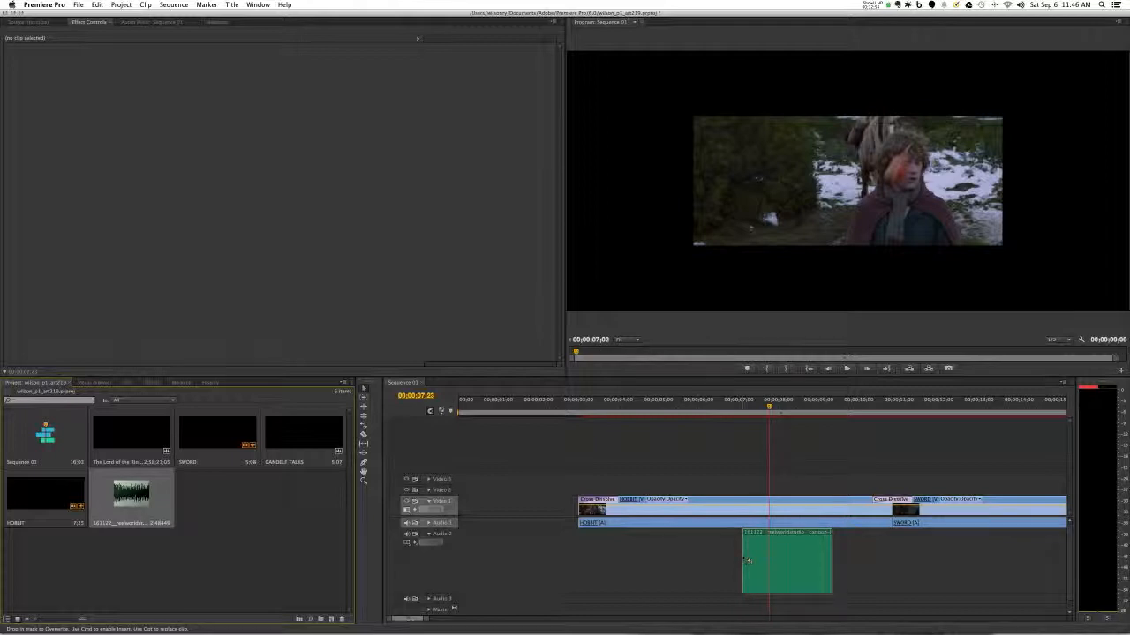
drag(748, 561, 780, 549)
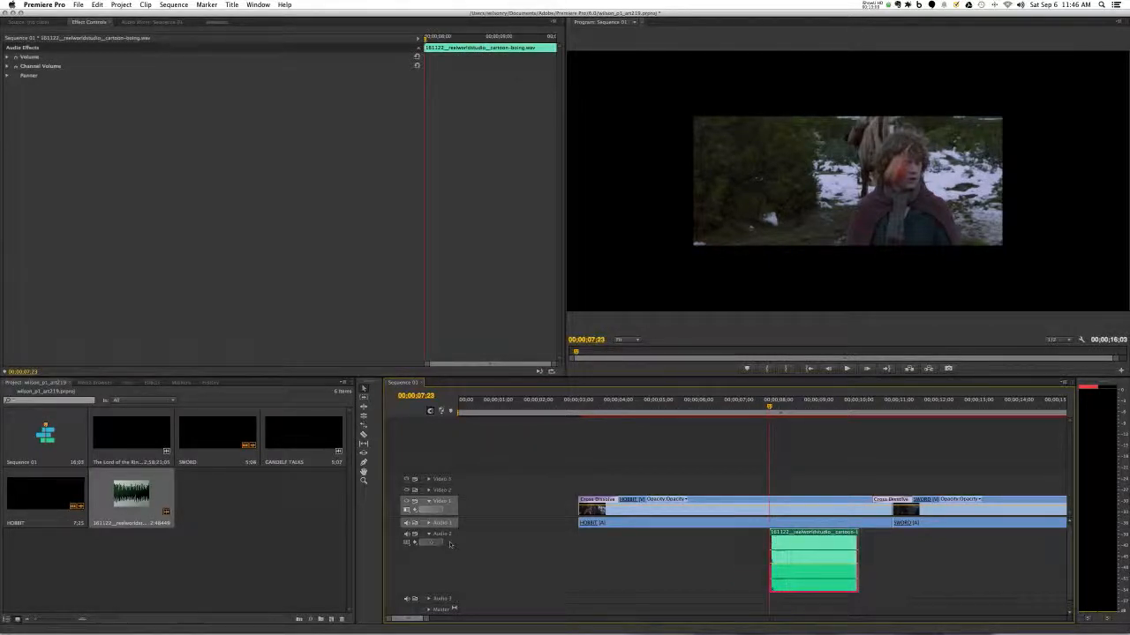
click(448, 547)
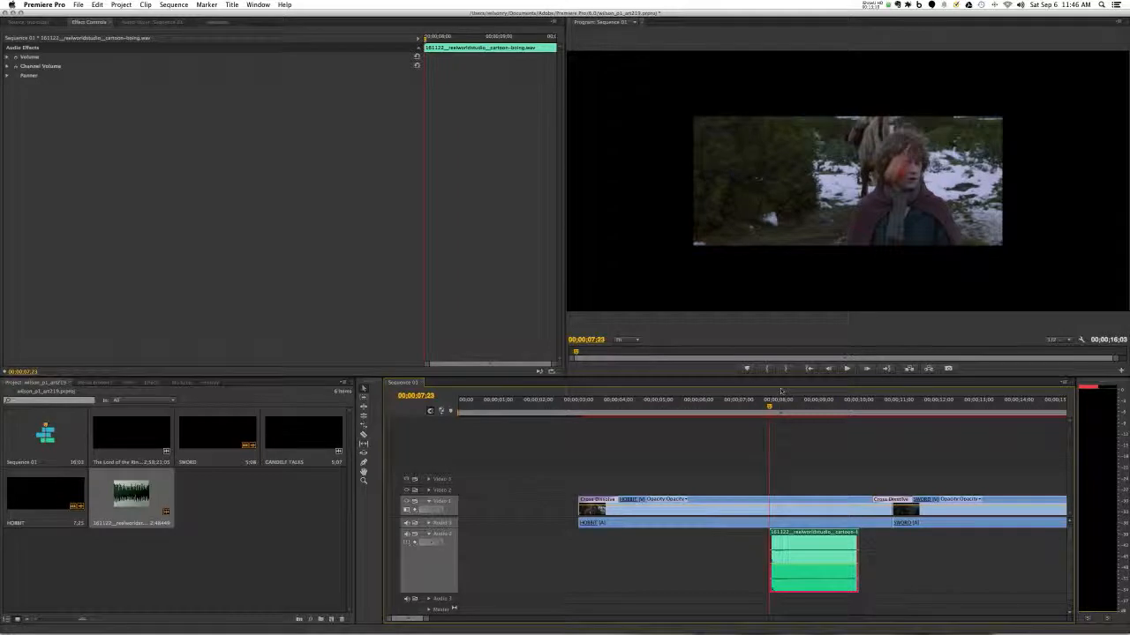
Move the cartoon-boing sound one frame earlier to start at 00;00;07;22 and play back the apple hit twice to check its timing.
key(Left)
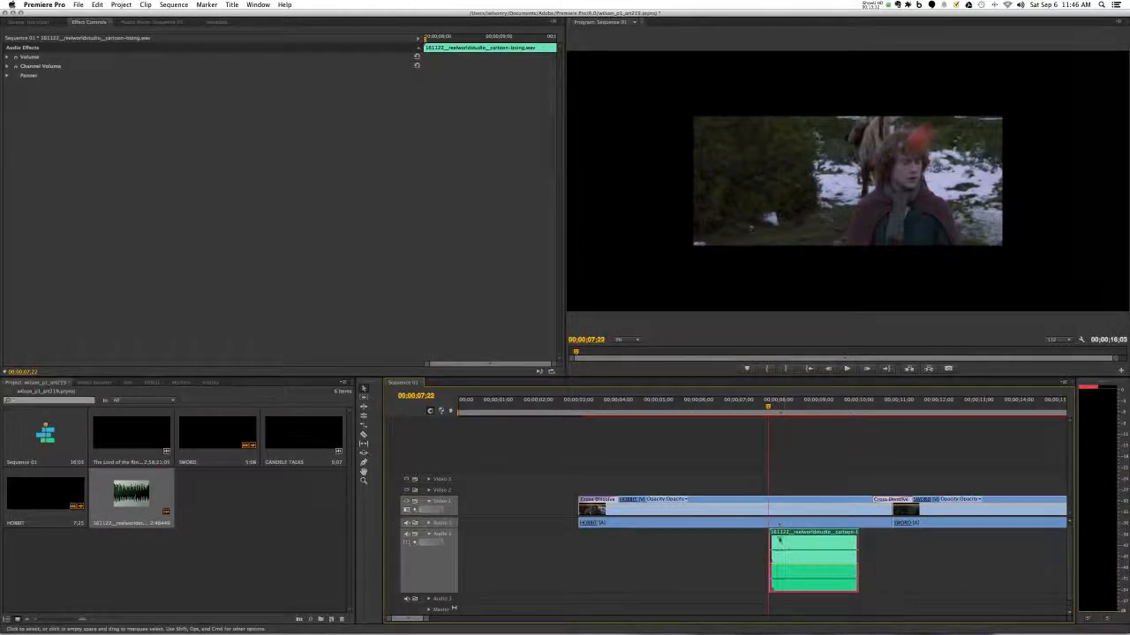
mouse_move(778, 540)
mouse_down()
mouse_move(886, 539)
mouse_move(781, 533)
mouse_up()
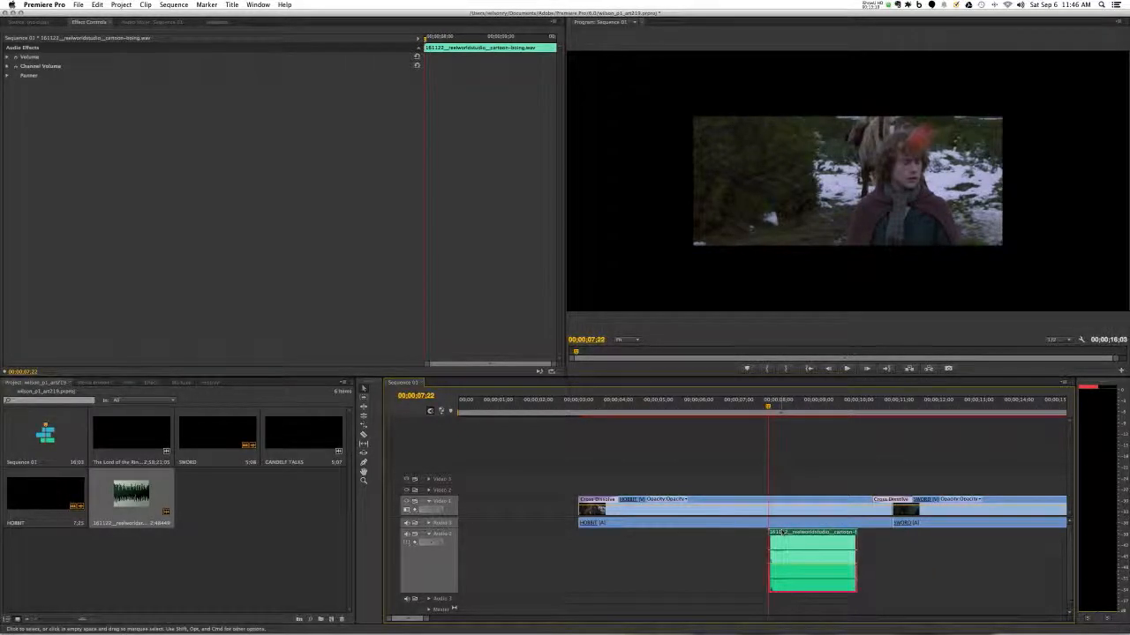
click(746, 406)
key(space)
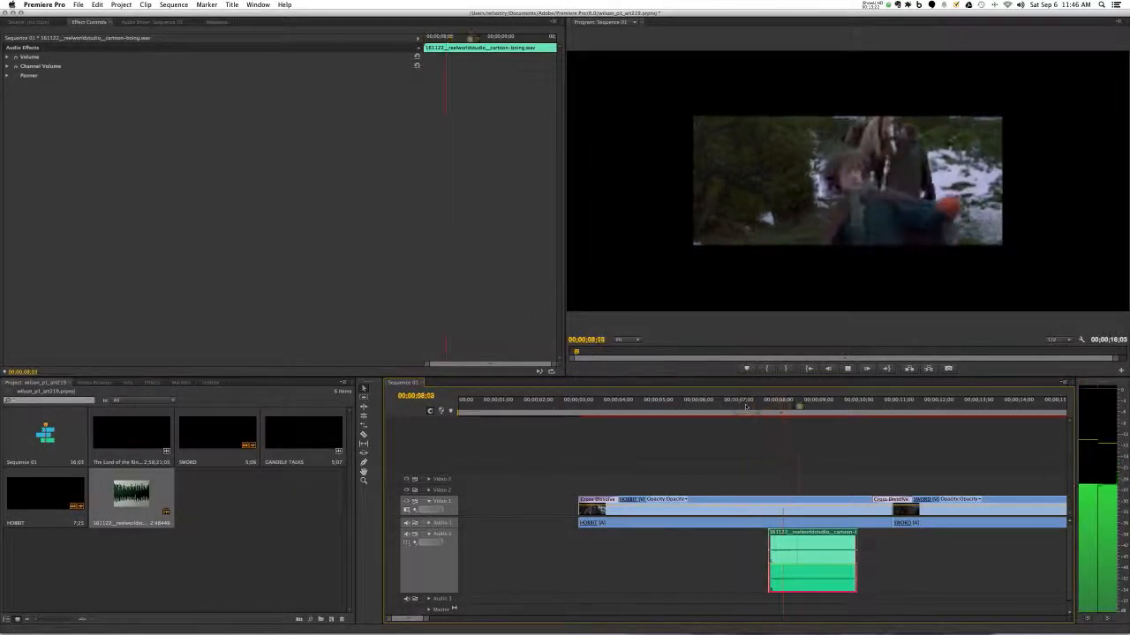
key(space)
click(753, 405)
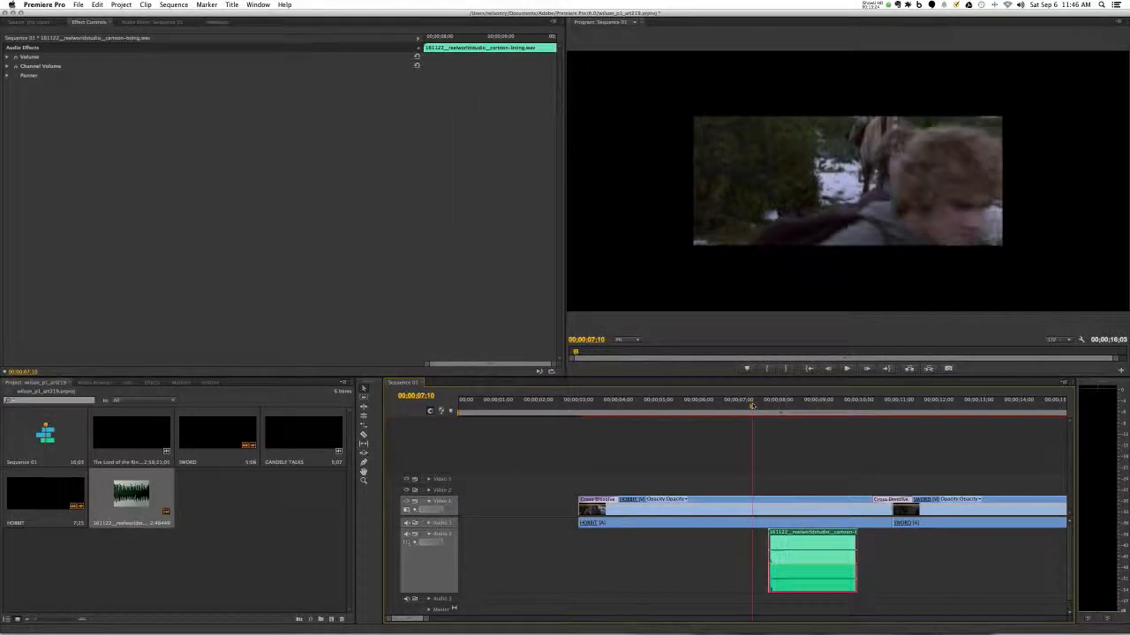
key(space)
key(space)
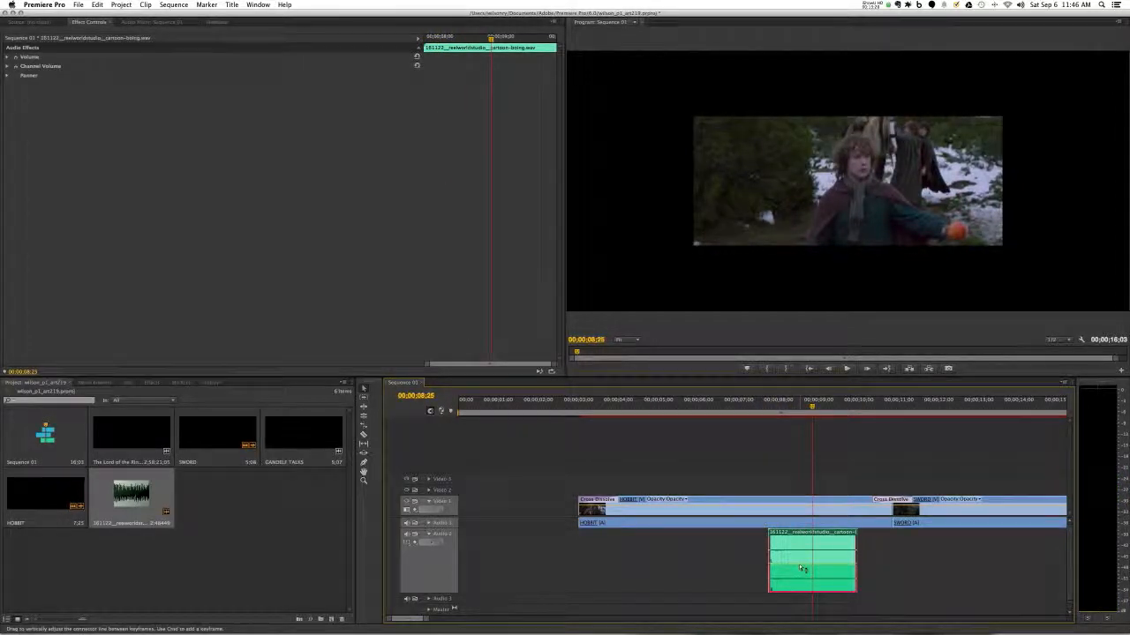
Raise the volume level of the cartoon-boing clip on Audio 2 and play back the apple hit to check the loudness.
drag(799, 565, 799, 551)
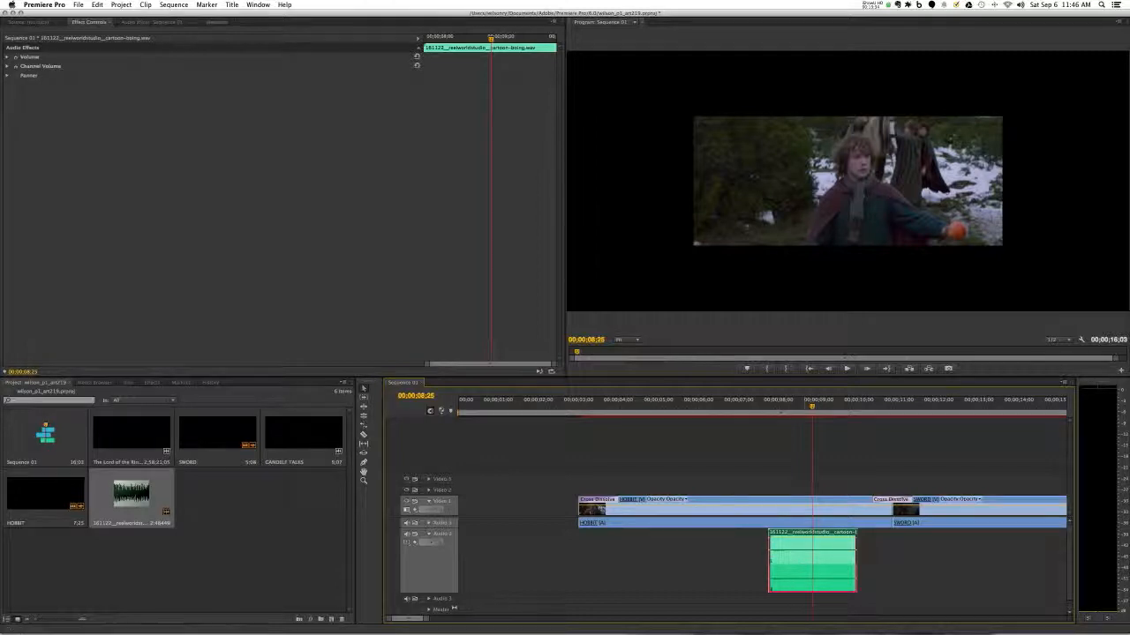
click(756, 406)
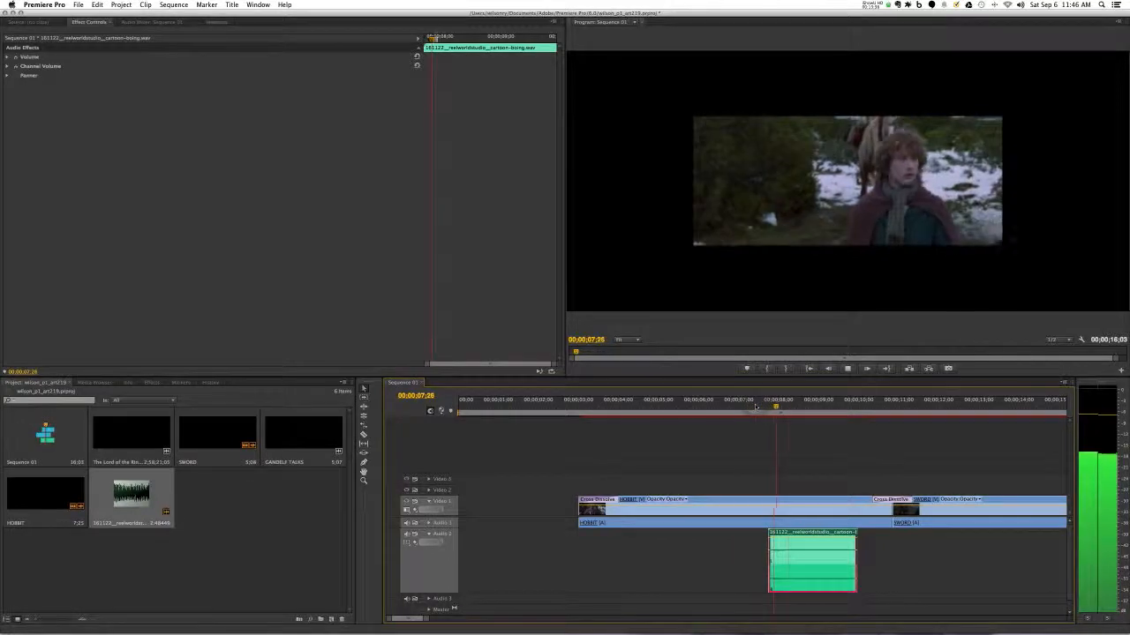
key(space)
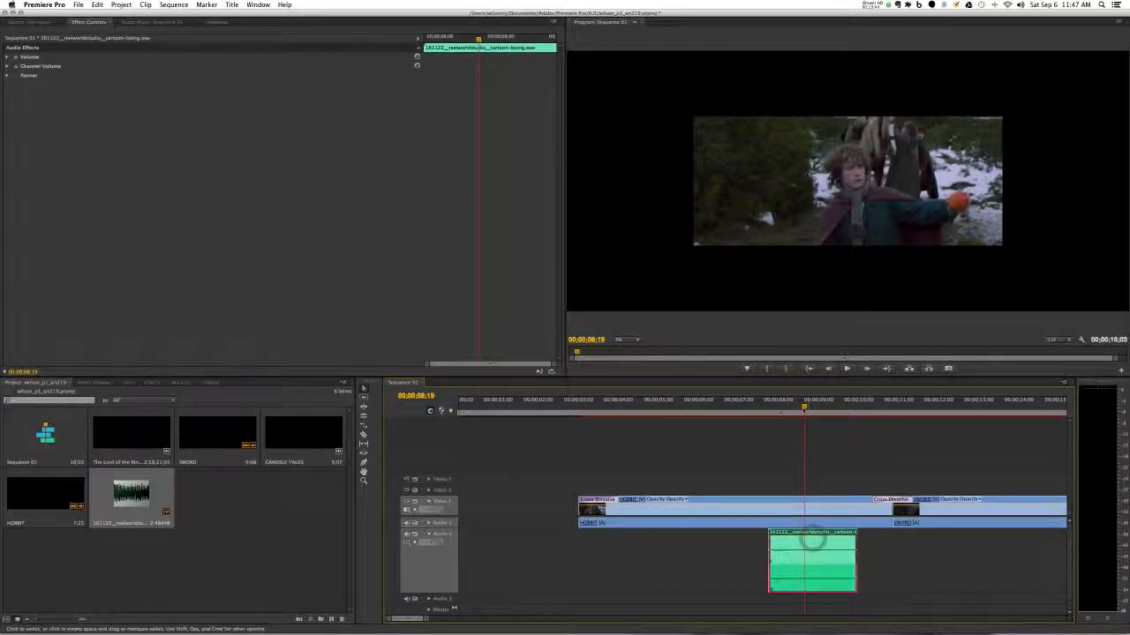
click(762, 406)
key(space)
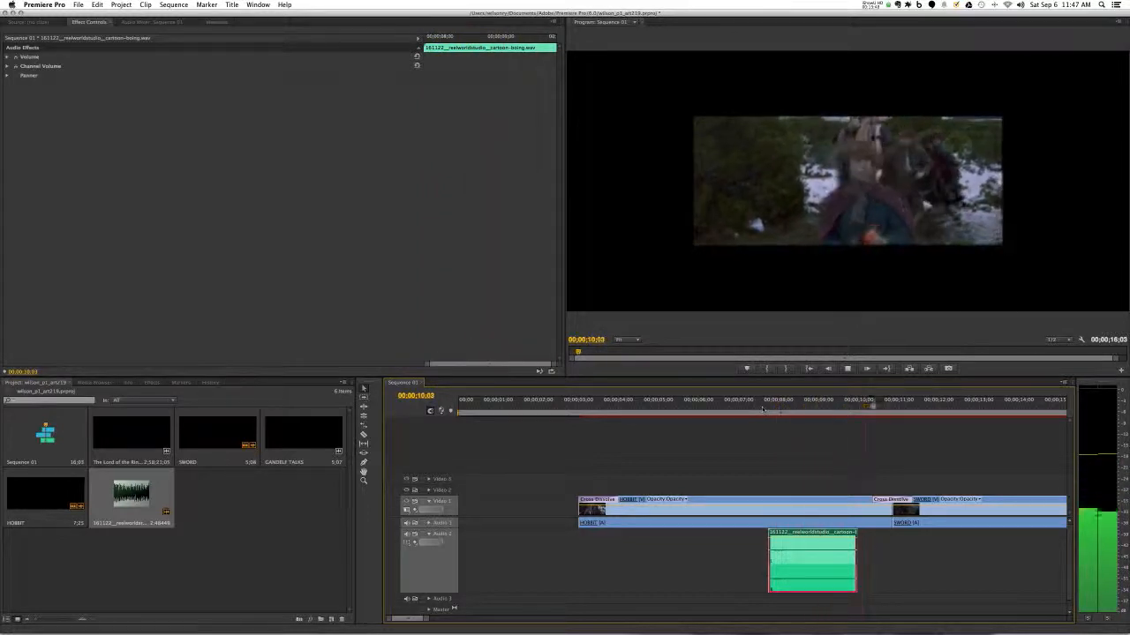
key(space)
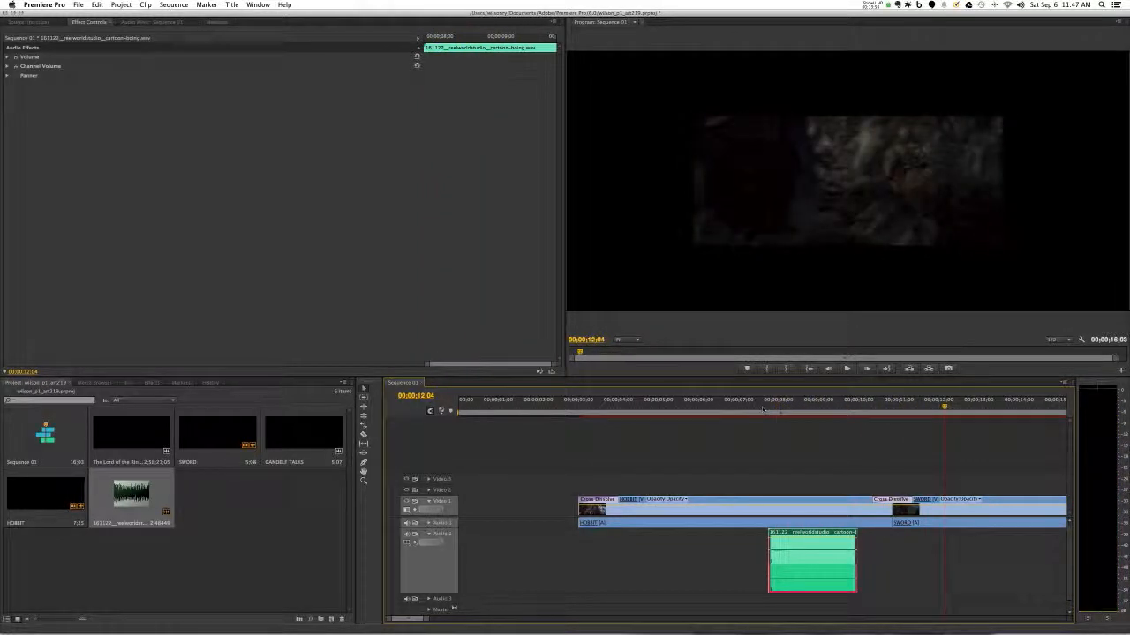
Park the playhead at 00;00;06;20, search the effects for "blur" and apply Gaussian Blur to the HOBBIT clip.
click(717, 401)
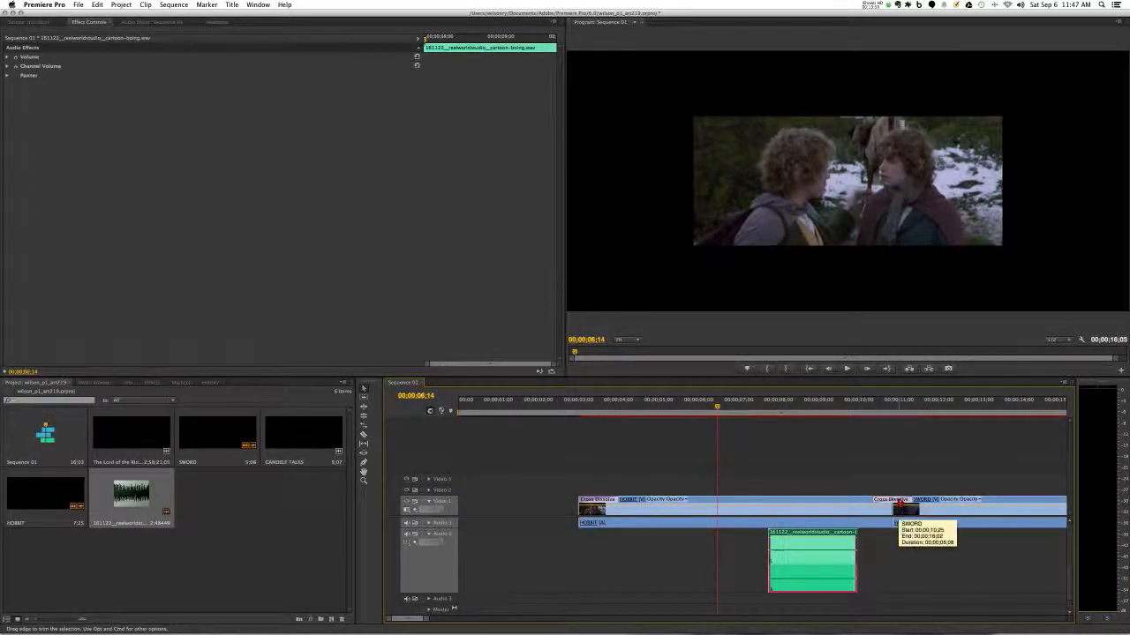
mouse_move(717, 405)
mouse_down()
mouse_move(598, 411)
mouse_move(725, 412)
mouse_up()
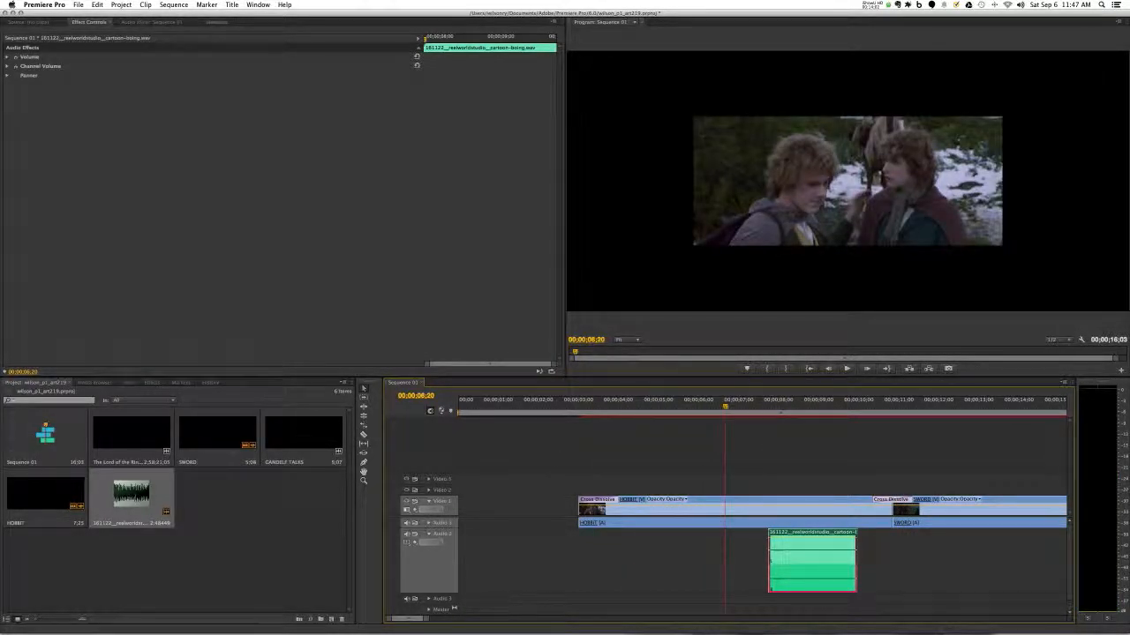
click(151, 383)
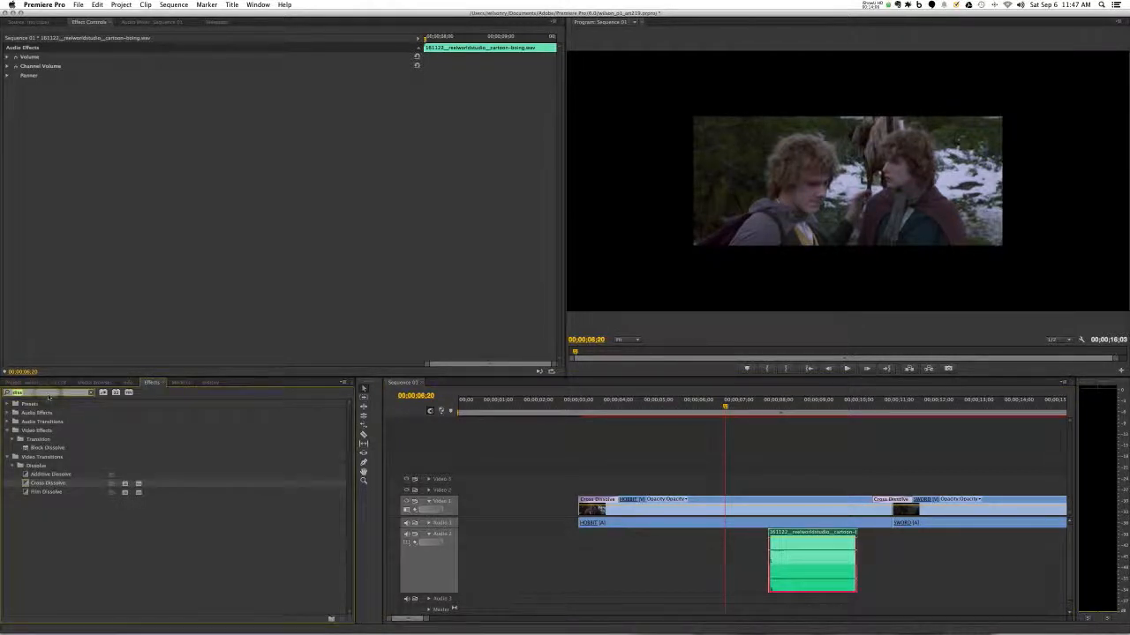
text(bulr)
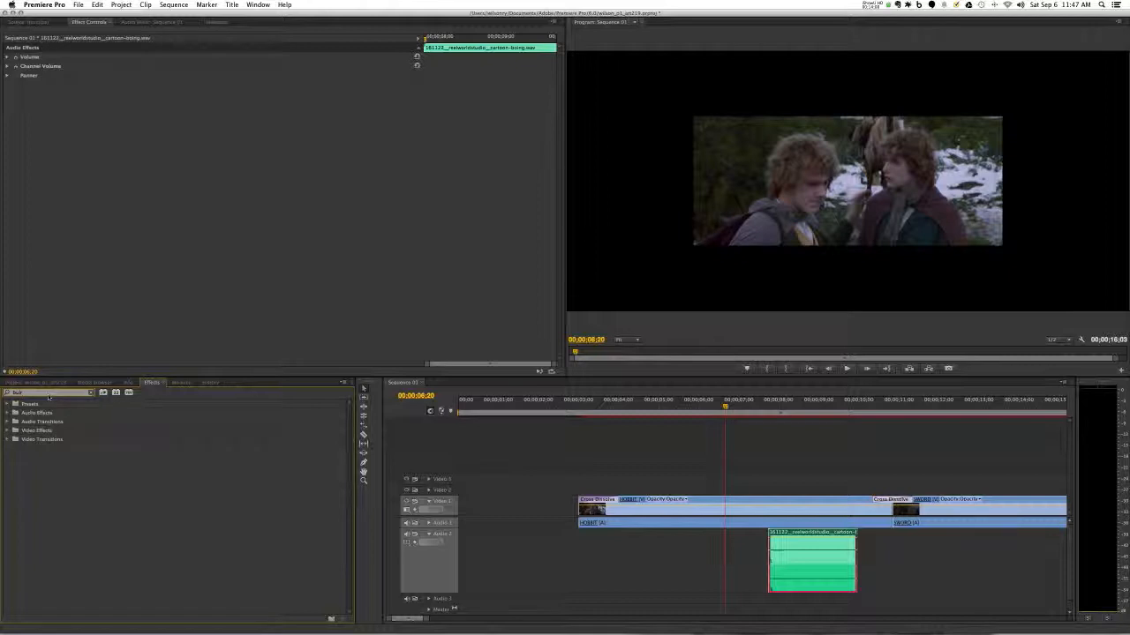
key(BackSpace)
text(lur)
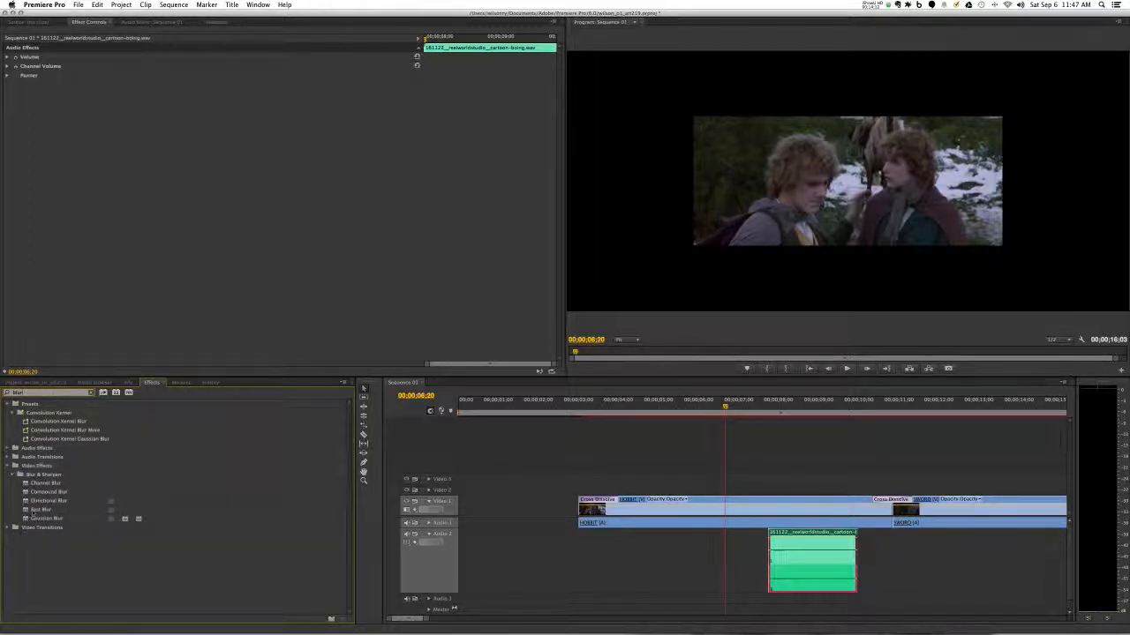
click(46, 521)
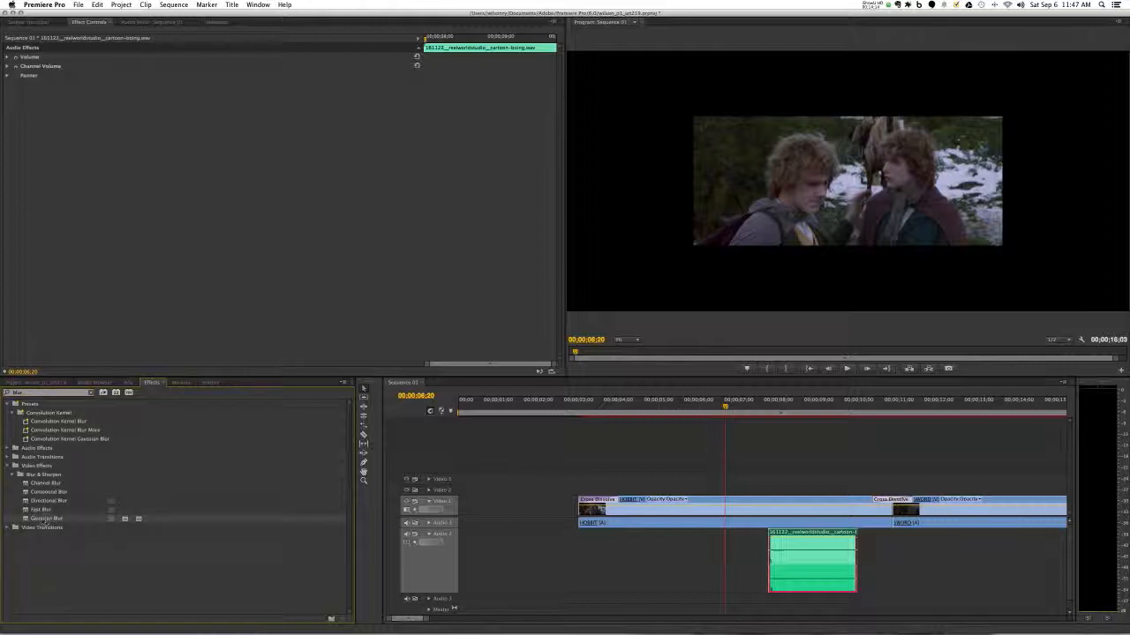
drag(44, 521, 713, 507)
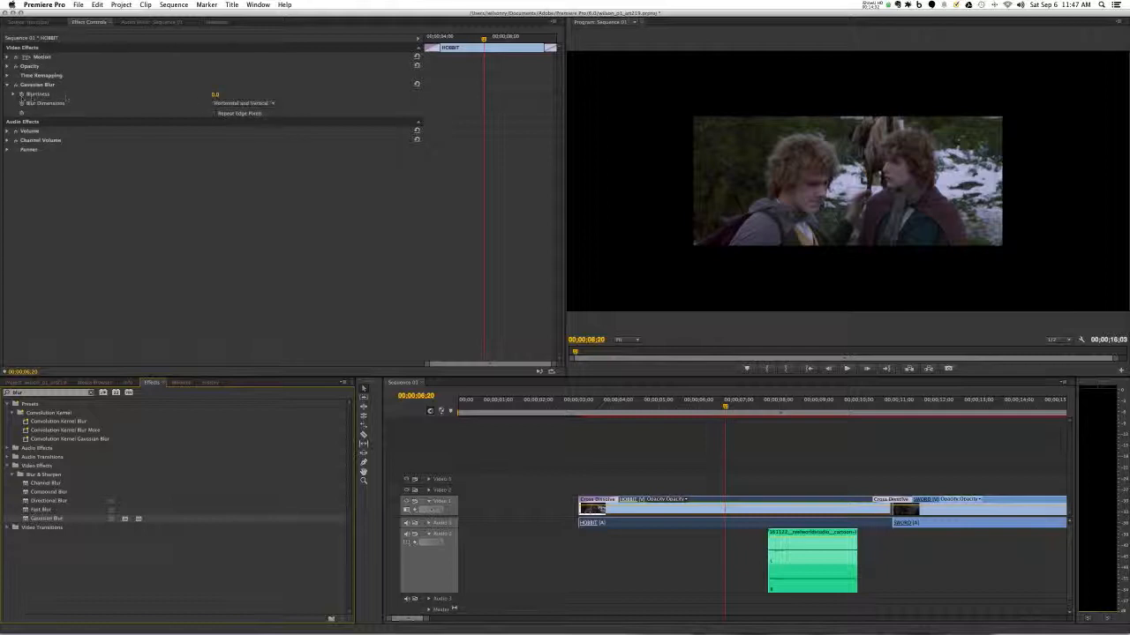
Set the Gaussian Blur's Blurriness to about 80 and keyframe it at the start of the HOBBIT clip, 00;00;03;00.
drag(215, 95, 217, 95)
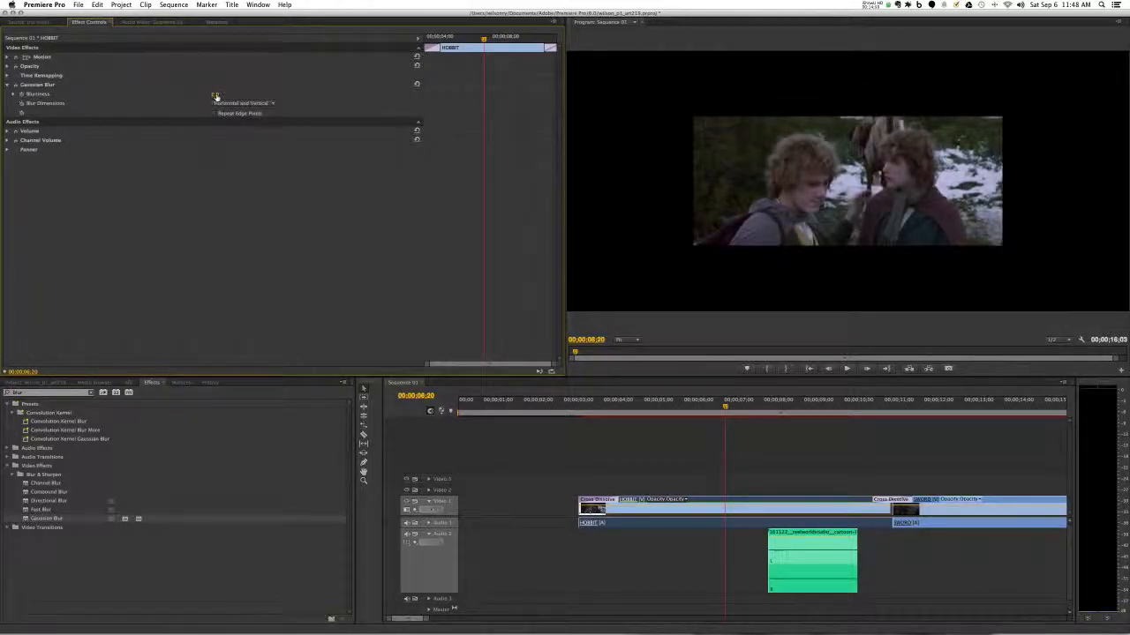
drag(726, 408, 578, 417)
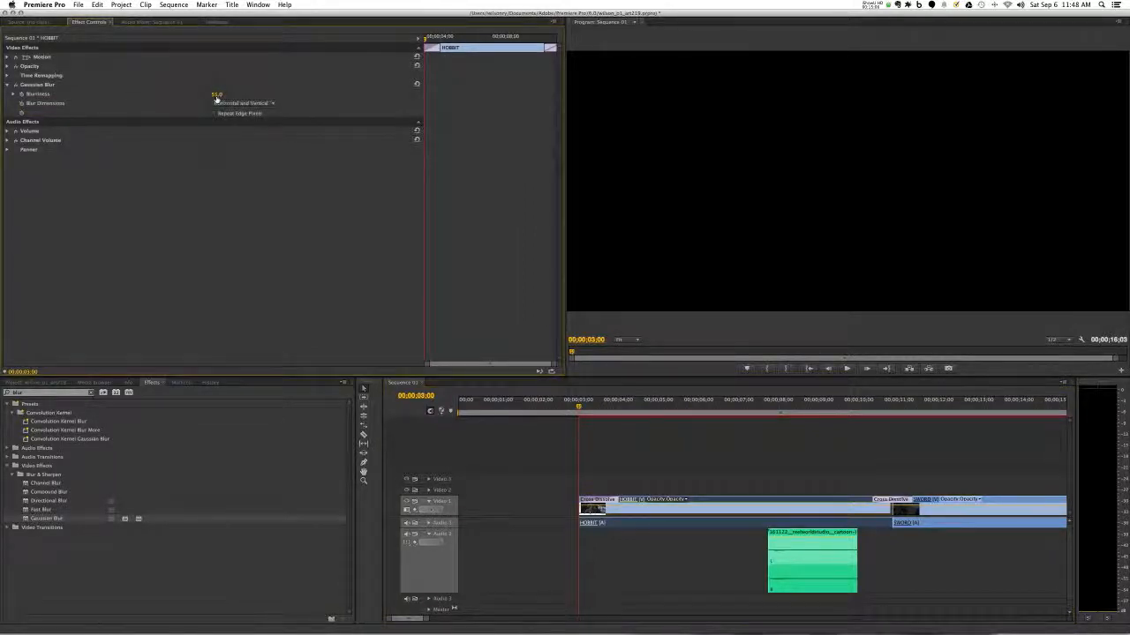
drag(216, 96, 225, 96)
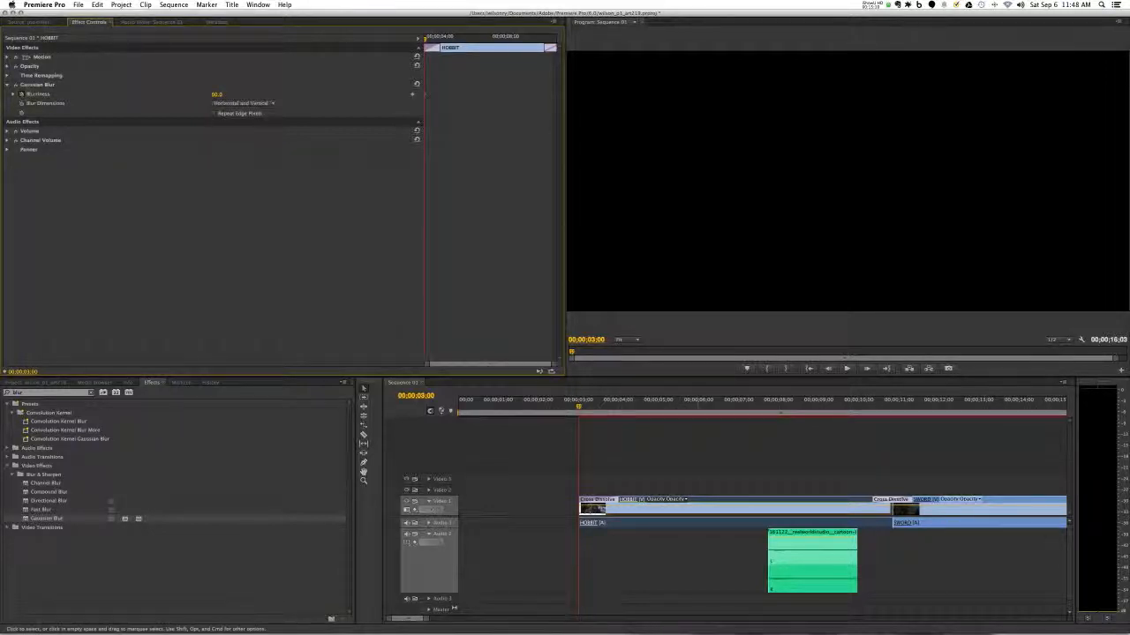
Add a second Blurriness keyframe of 0 at 00;00;04;00 and scrub on to 00;00;05;02 to check the picture.
click(585, 407)
drag(586, 408, 618, 408)
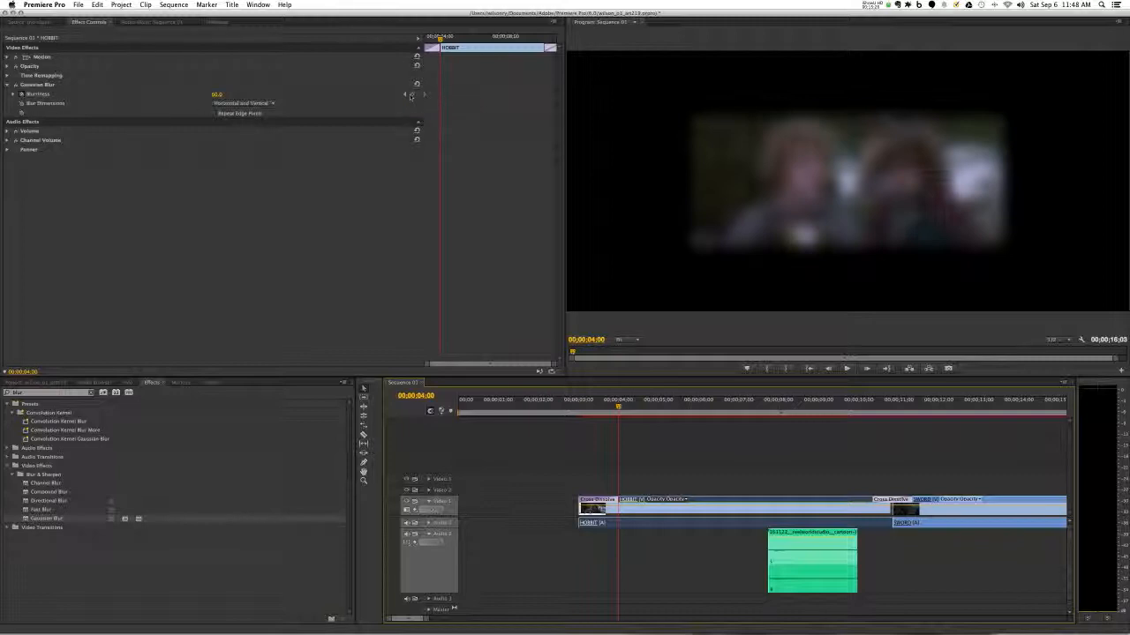
click(411, 95)
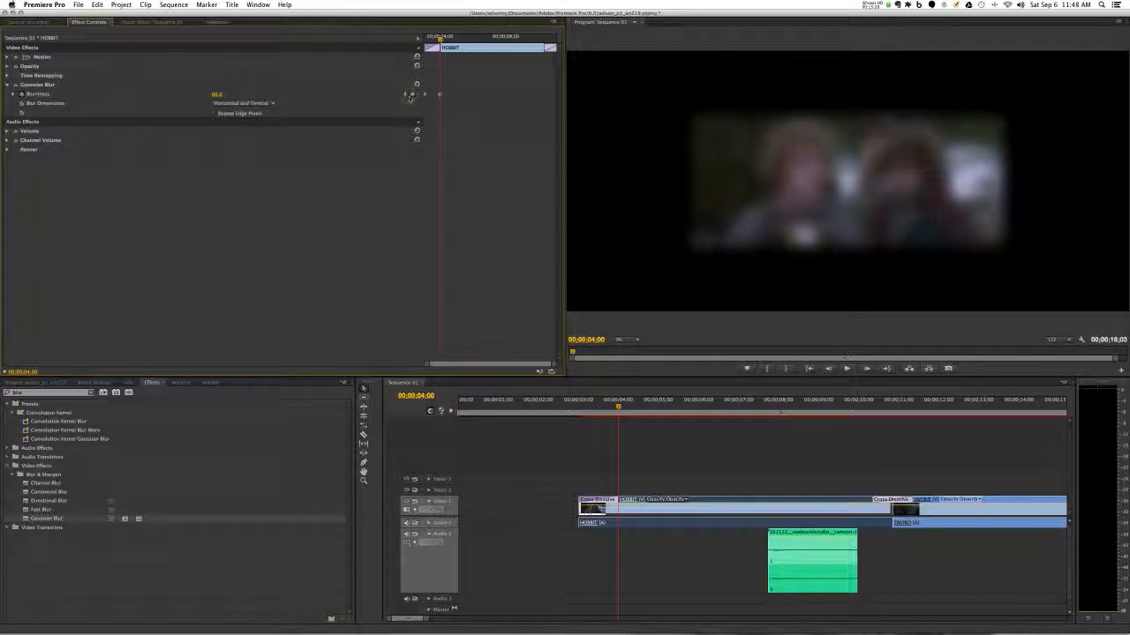
drag(218, 96, 175, 97)
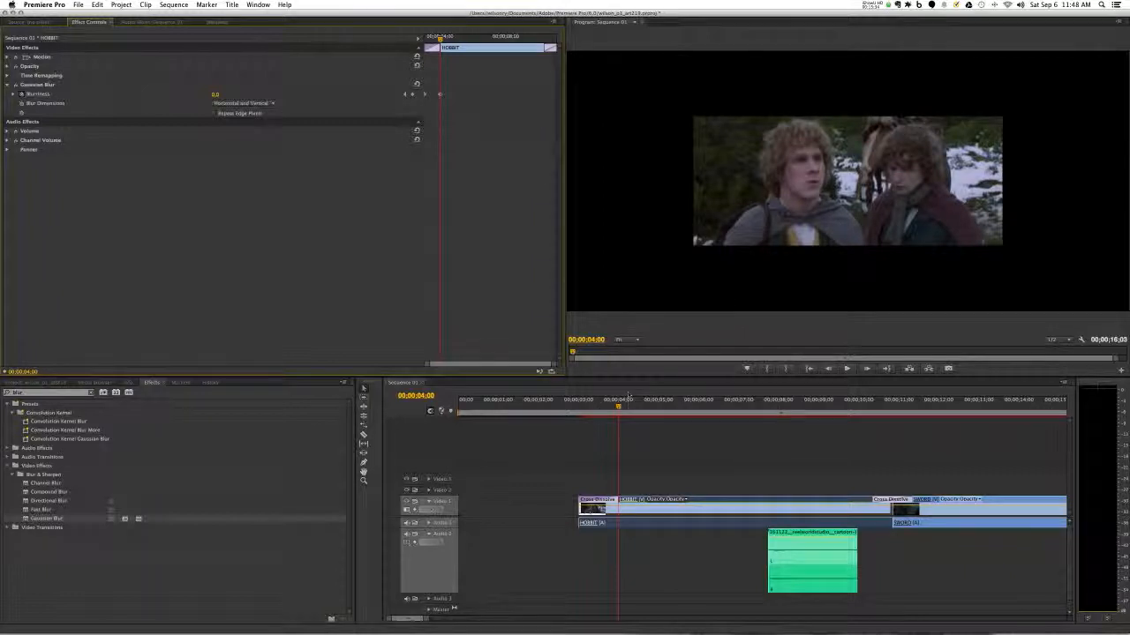
drag(619, 406, 661, 420)
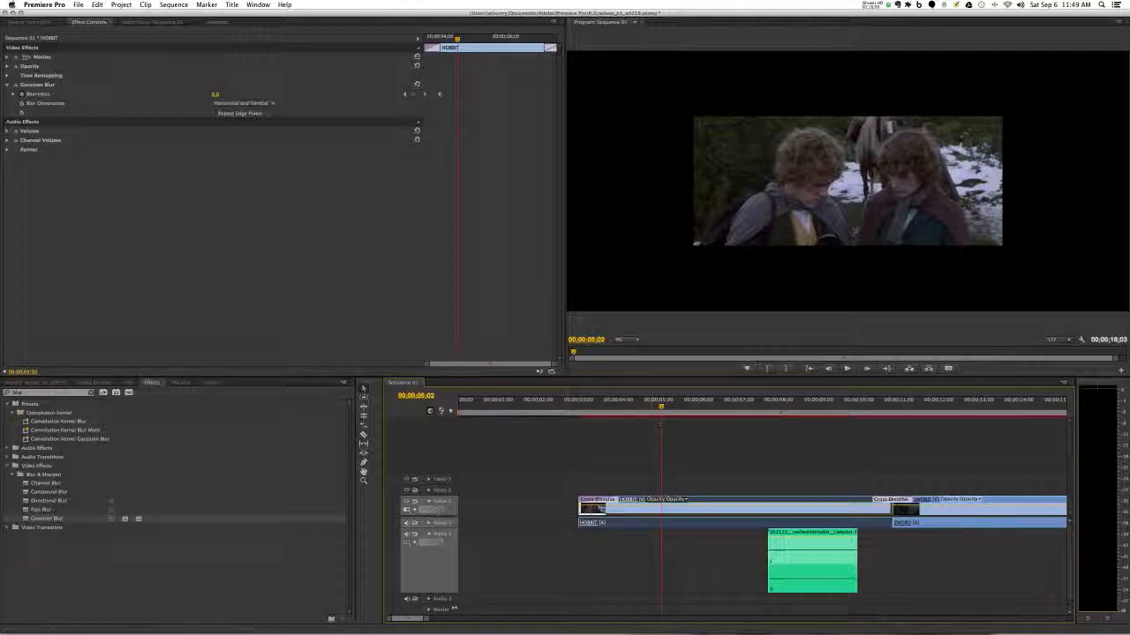
click(865, 5)
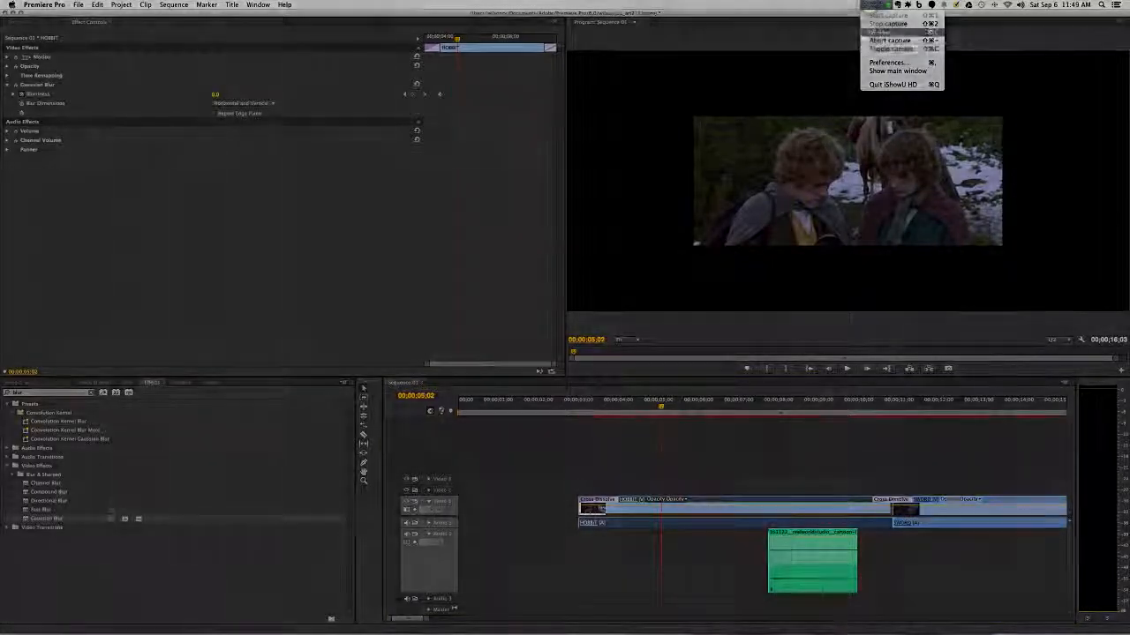